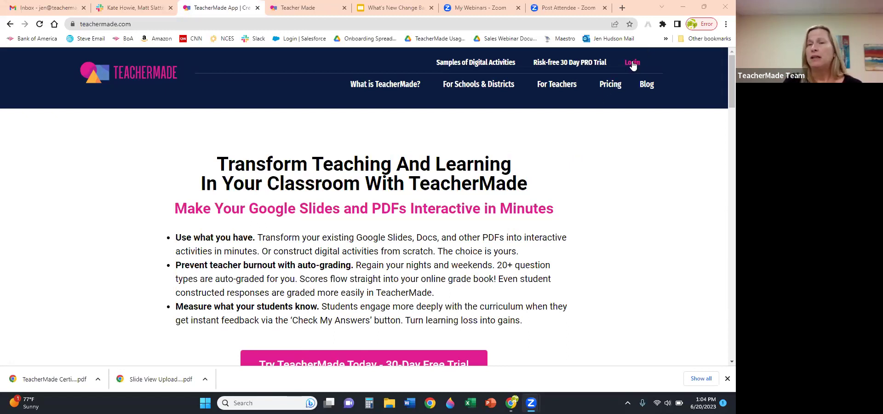
Log in to TeacherMade, look through the Biology folder and return to the Home folder.
left_click(632, 63)
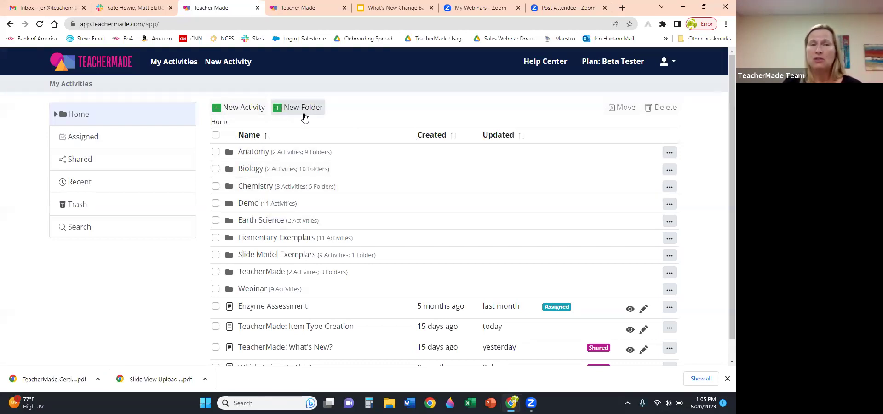
left_click(251, 170)
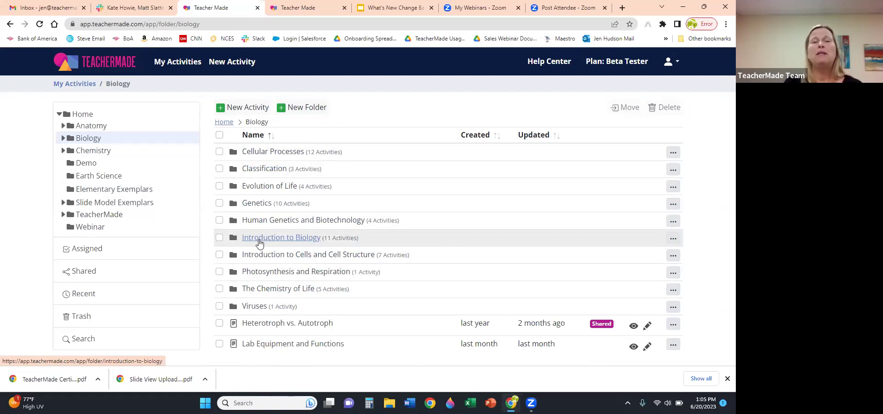
left_click(223, 122)
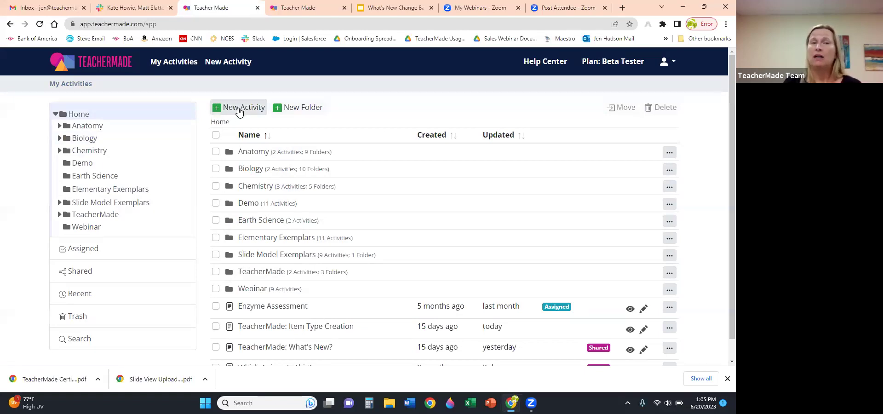
Start a new activity from the downloaded Slide View Upload PDF, keeping both pages selected.
left_click(240, 109)
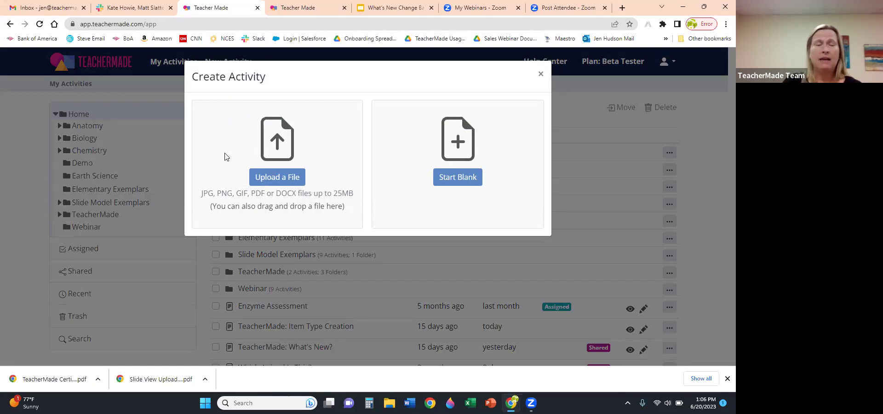
left_click_drag(131, 382, 277, 179)
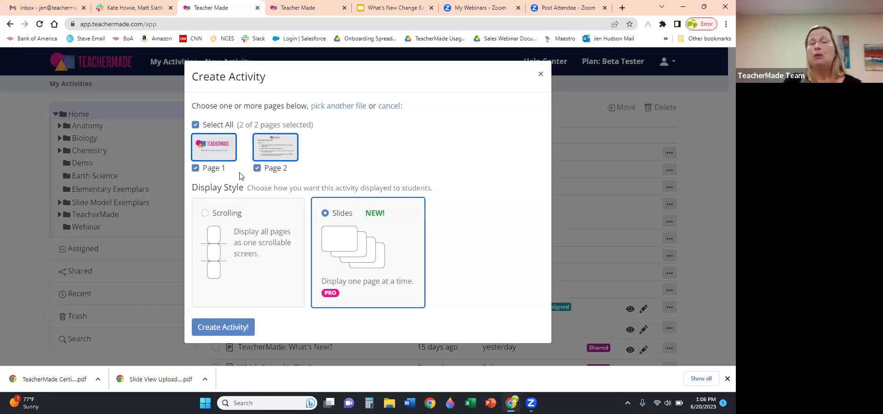
left_click(257, 169)
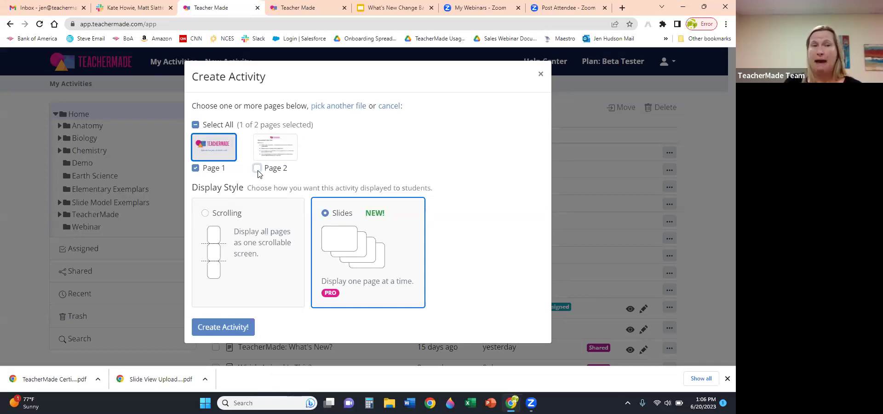
left_click(257, 169)
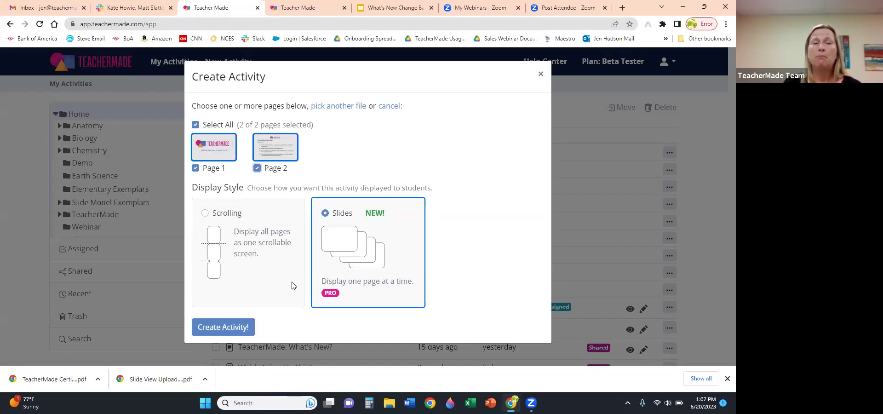
Create the activity with the Slides display style, showing one page at a time.
left_click(351, 275)
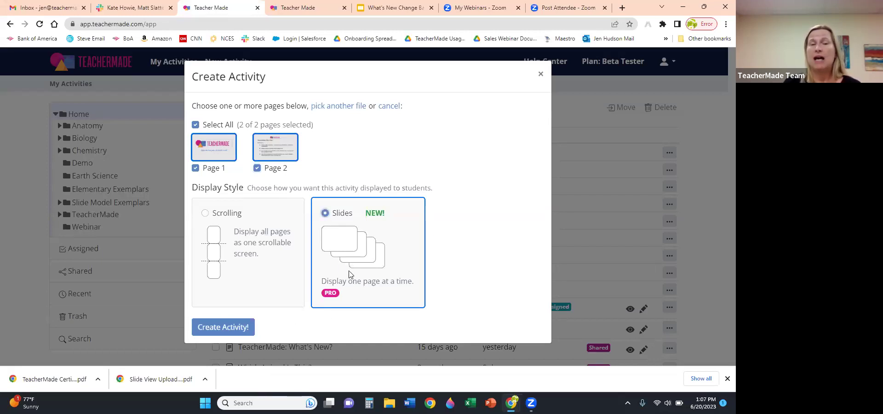
left_click(267, 272)
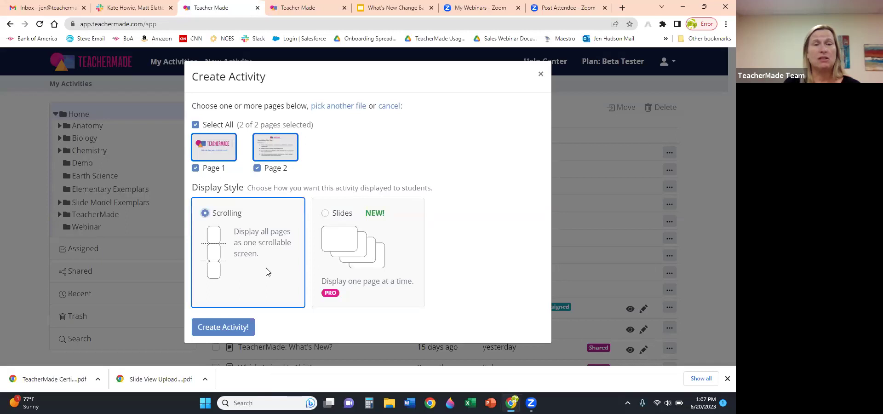
left_click(390, 246)
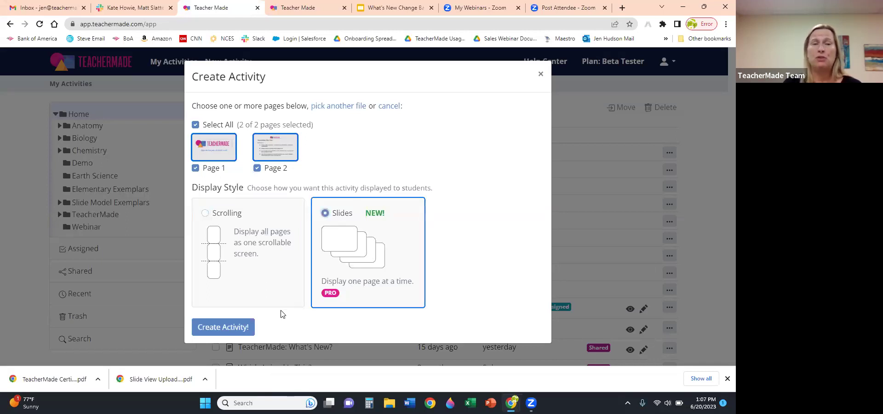
left_click(221, 332)
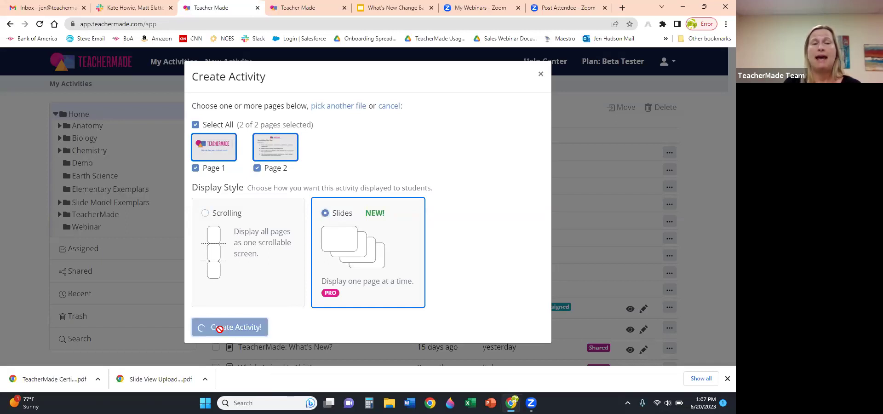
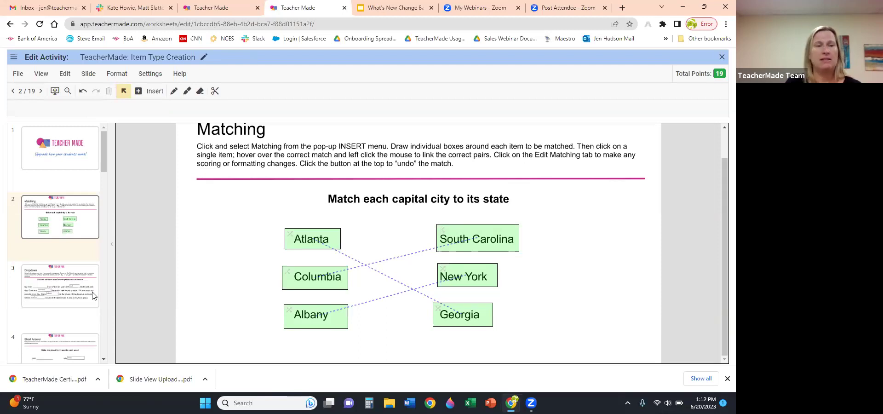
On slide 3 of the Item Type Creation activity, insert a Dropdown question over the blank after "My mom".
left_click(76, 295)
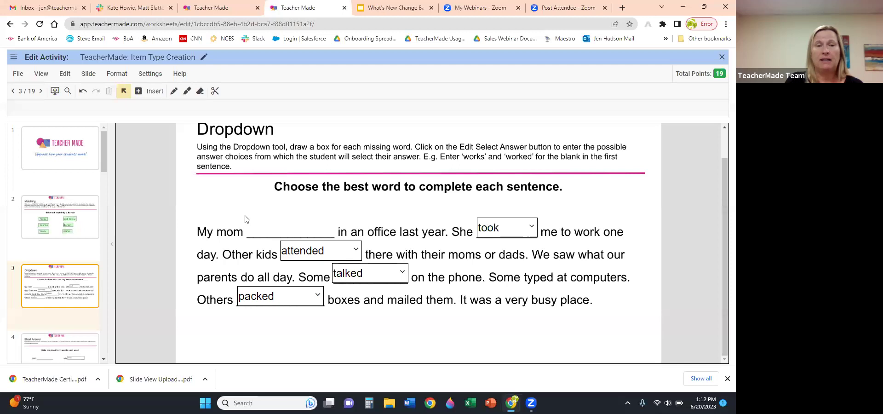
left_click_drag(245, 215, 333, 237)
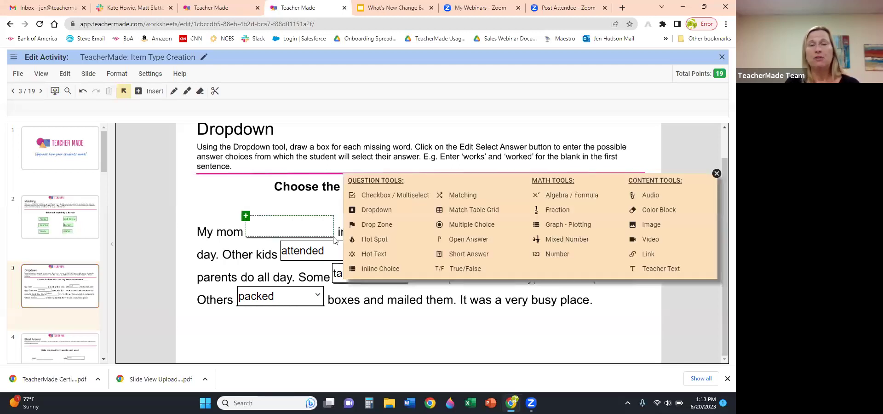
left_click(384, 210)
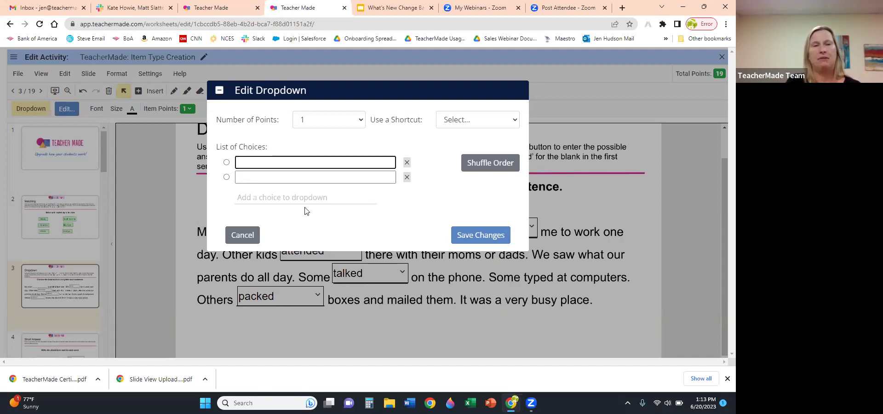
Enter work, worked and works as the dropdown's list of choices.
type("Work")
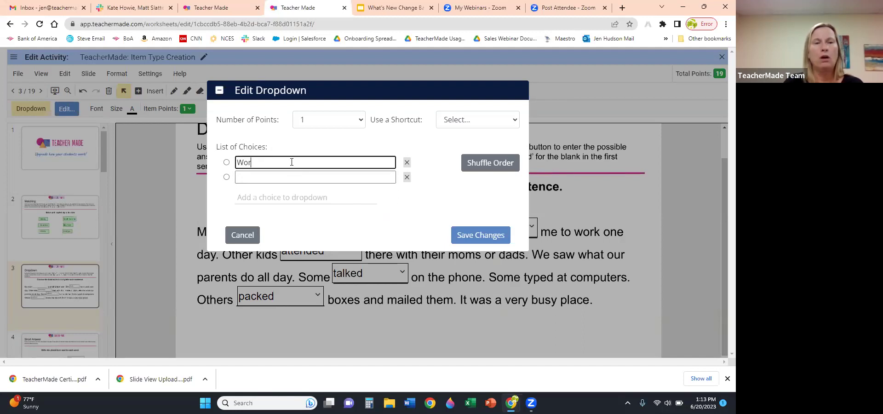
double_click(242, 162)
type("work")
left_click(251, 175)
type("worked")
left_click(250, 196)
type("works")
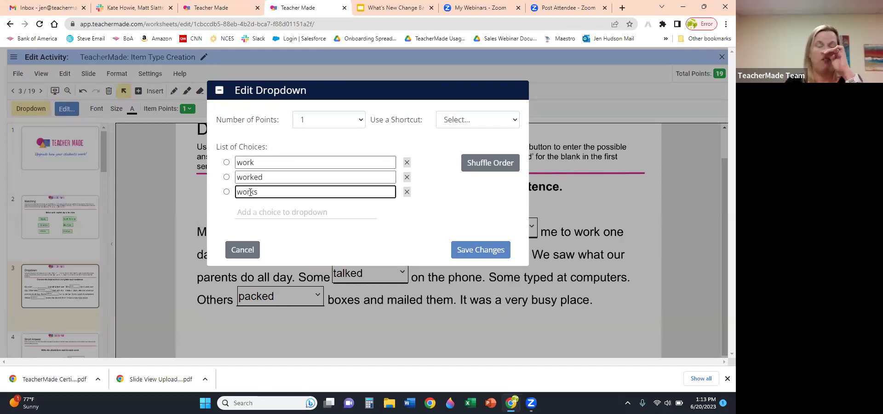
Mark worked as the correct choice and shuffle the order of the dropdown's choices.
left_click(226, 178)
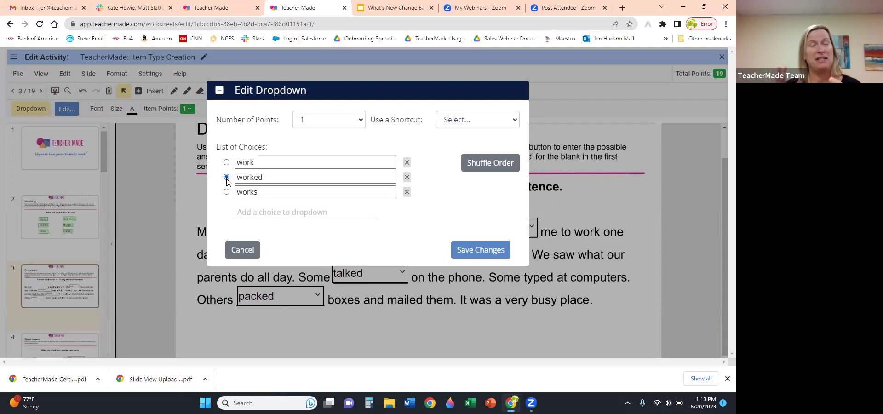
left_click(489, 173)
left_click(488, 174)
left_click(488, 173)
left_click(488, 174)
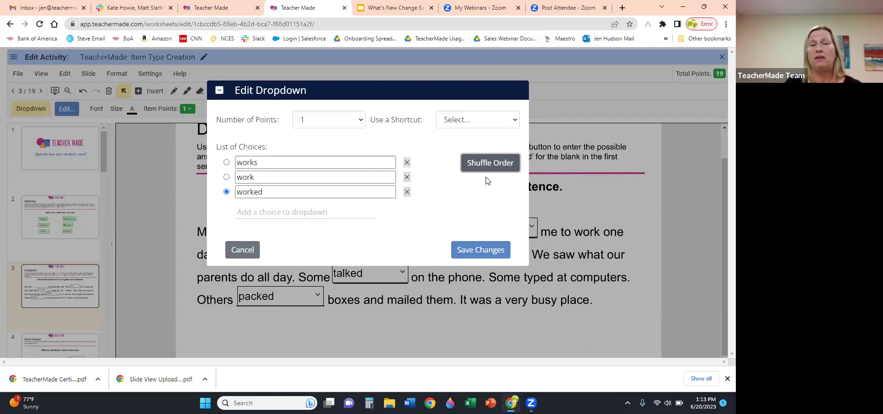
Save the dropdown after "My mom" and set its text size to 24.
left_click(476, 251)
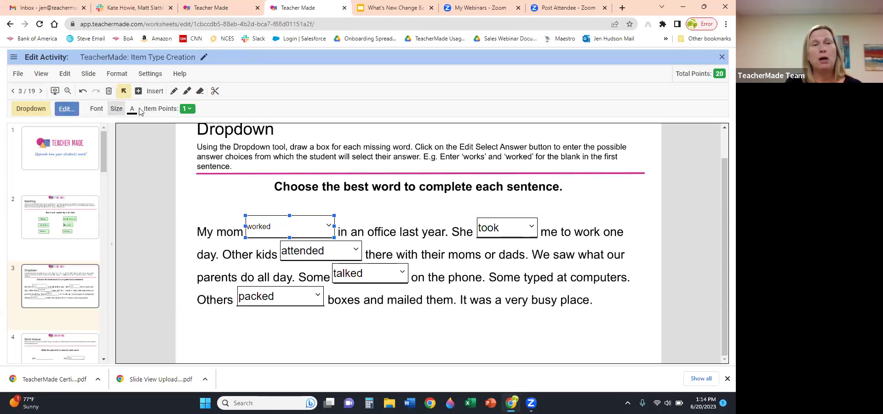
left_click(114, 108)
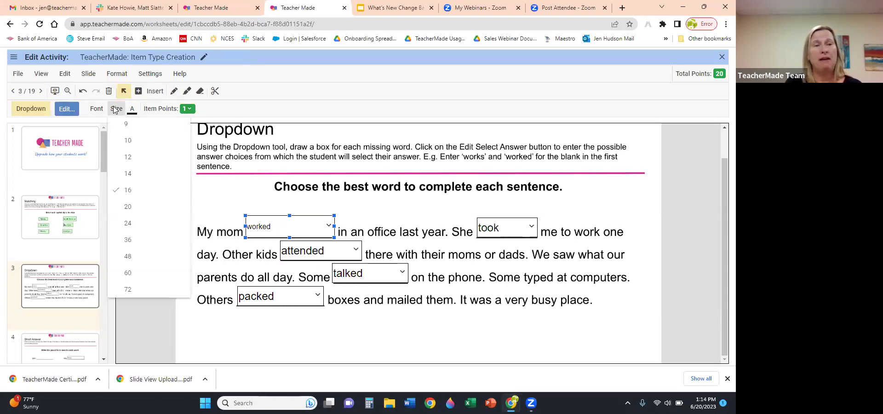
left_click(128, 224)
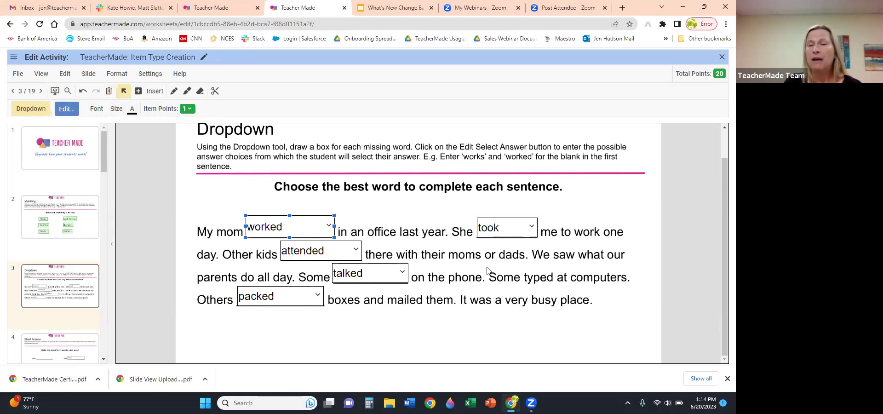
Add a dropdown over the word "Some" before "typed at computers" with choices Same and Some, marking Same as correct.
left_click_drag(485, 270, 521, 286)
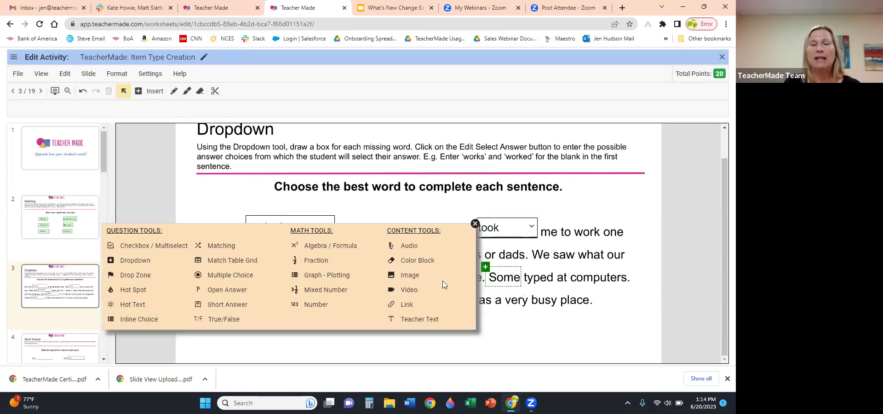
left_click(143, 261)
type("Same")
left_click(256, 179)
type("Some")
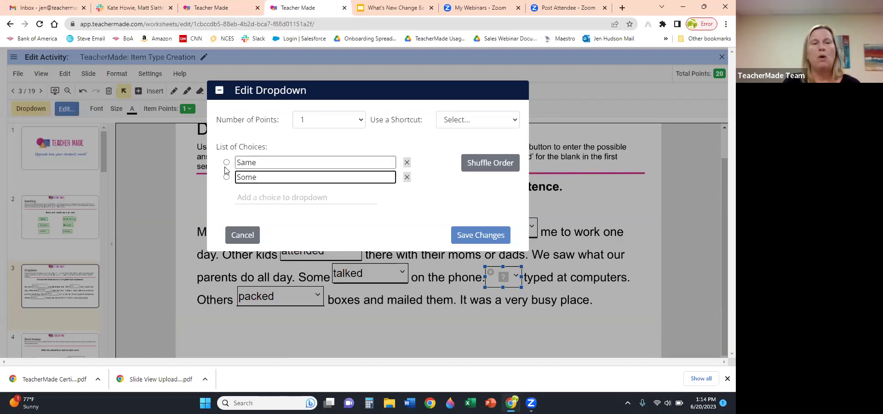
left_click(226, 163)
left_click(460, 240)
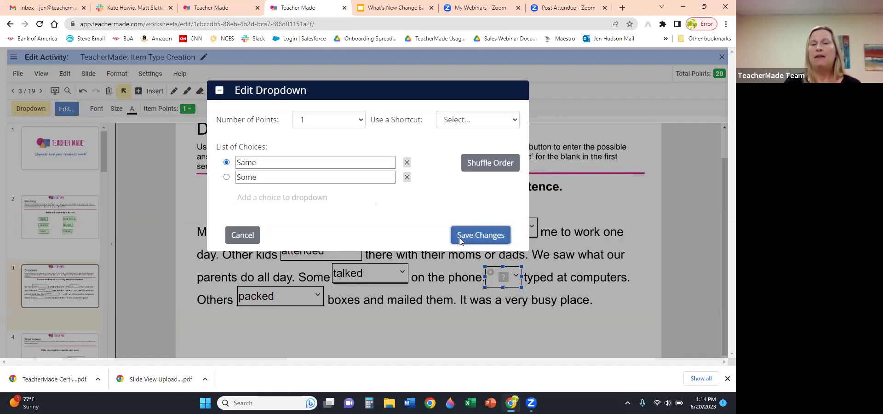
Widen the dropdown before "typed at computers" slightly and delete it from the slide.
left_click_drag(521, 277, 524, 276)
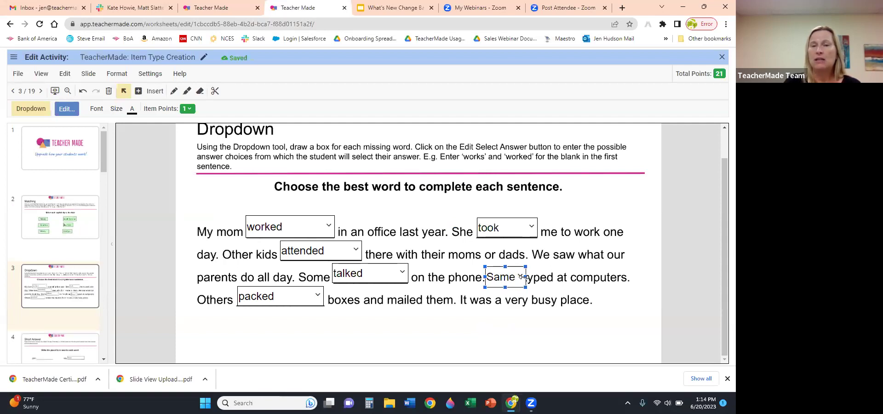
left_click(503, 327)
left_click(502, 282)
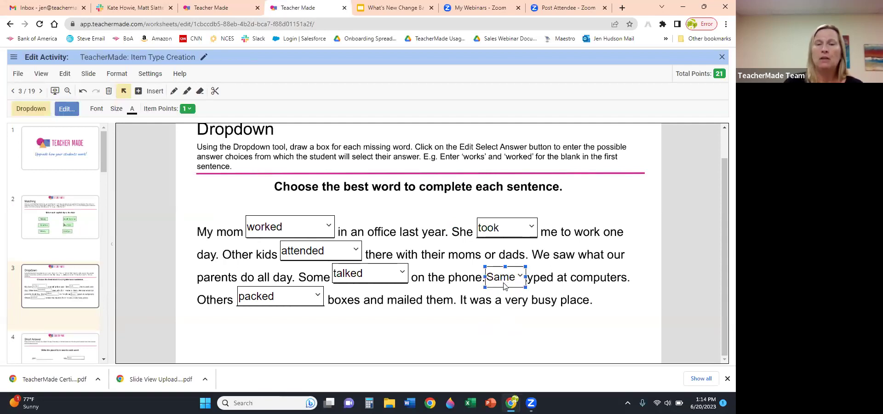
key("Delete")
On slide 4, insert a Short Answer question over the blank next to "pen".
left_click(60, 341)
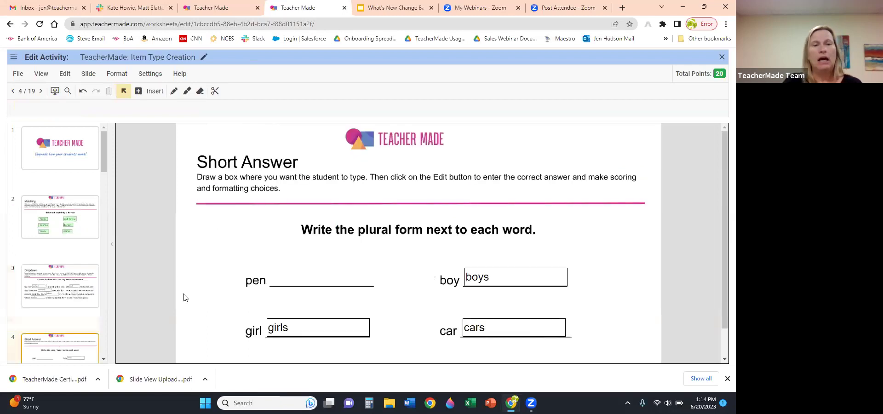
scroll(230, 280, "down", 1)
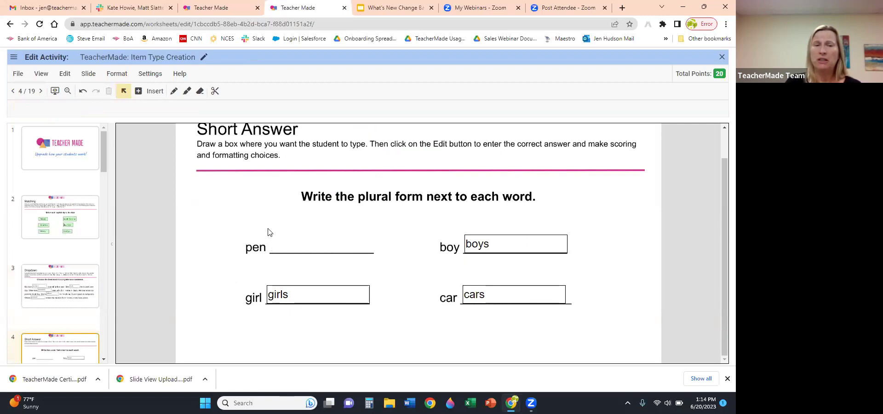
mouse_move(269, 229)
left_mouse_down()
mouse_move(321, 256)
mouse_move(373, 252)
left_mouse_up()
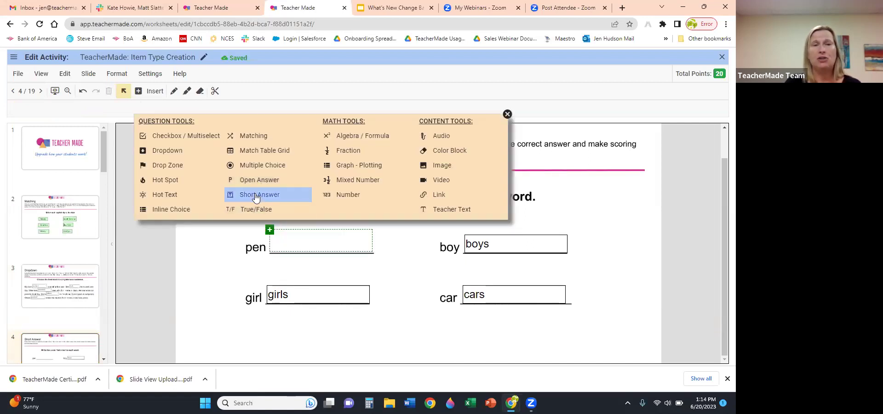
left_click(256, 196)
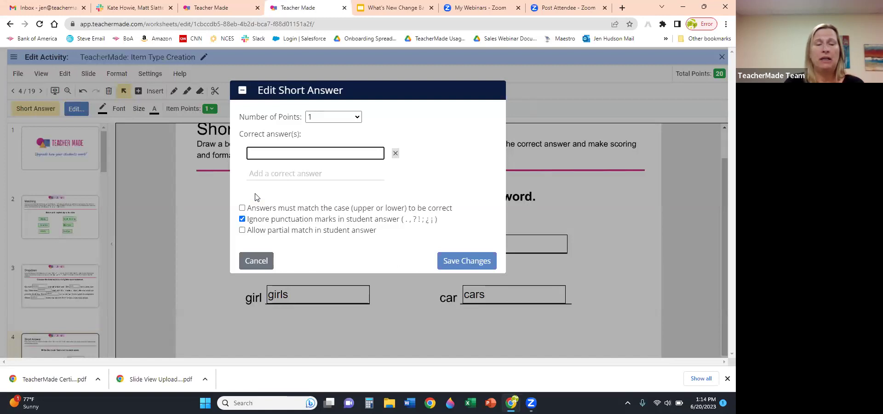
Enter pens, Pens and PENS as the correct answers of the short-answer question.
type("pens")
left_click(256, 176)
type("Pens")
left_click(257, 183)
type("PENS")
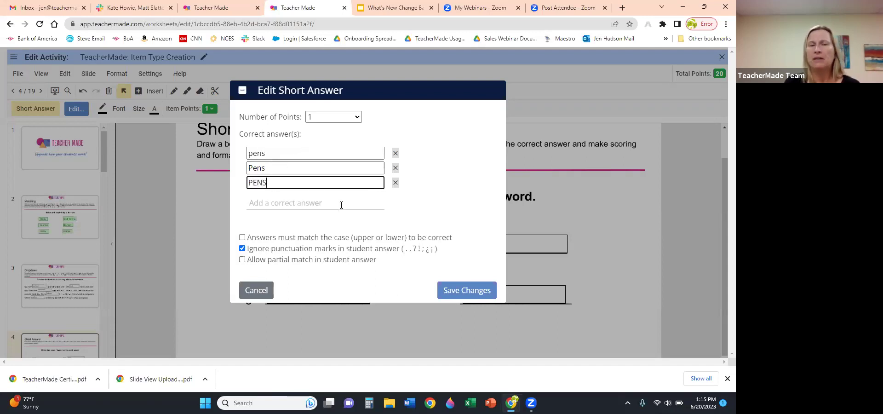
Save the short-answer question next to "pen" and set its text size to 24.
left_click(459, 291)
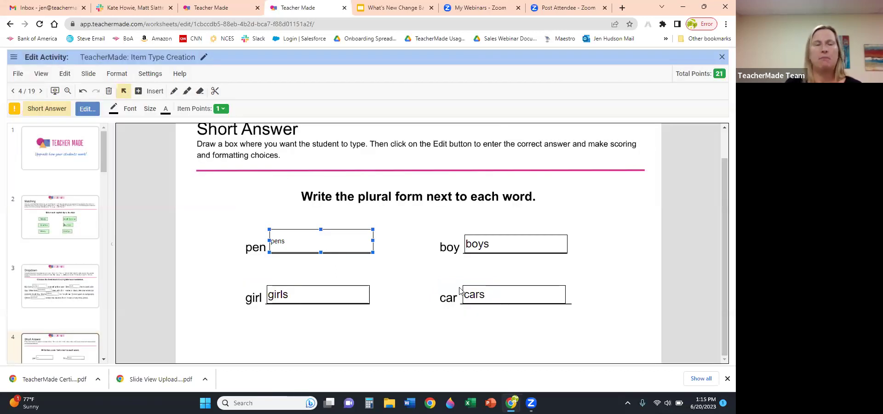
left_click(150, 109)
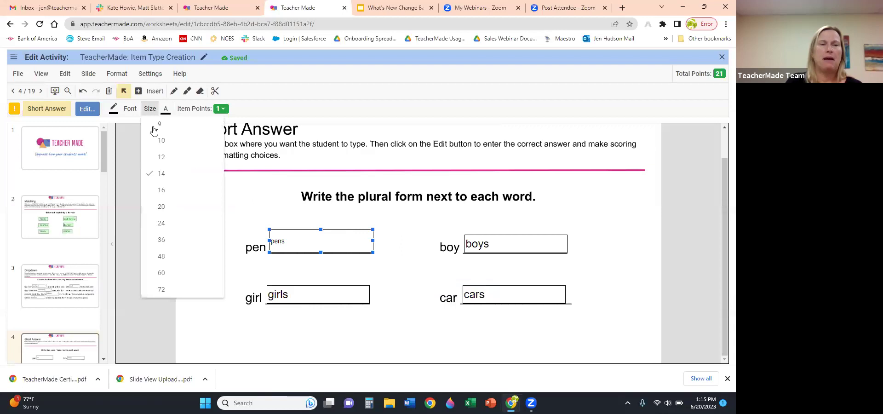
left_click(161, 223)
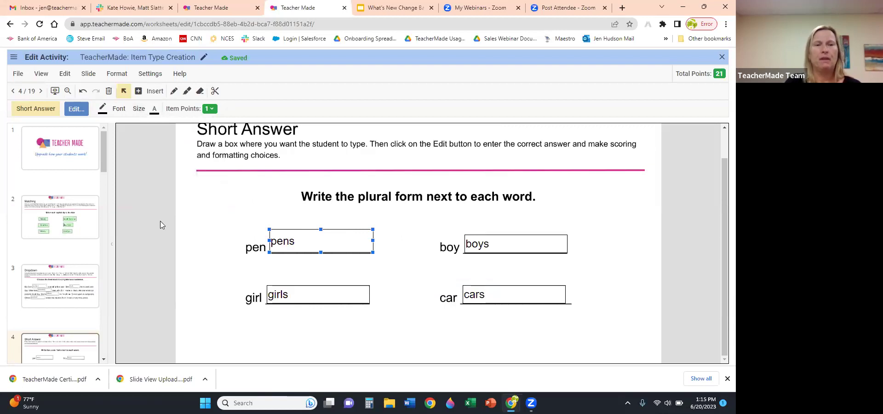
On slide 5, delete the existing true/false question next to "A square has four equal sides.".
left_click(249, 195)
scroll(85, 292, "down", 2)
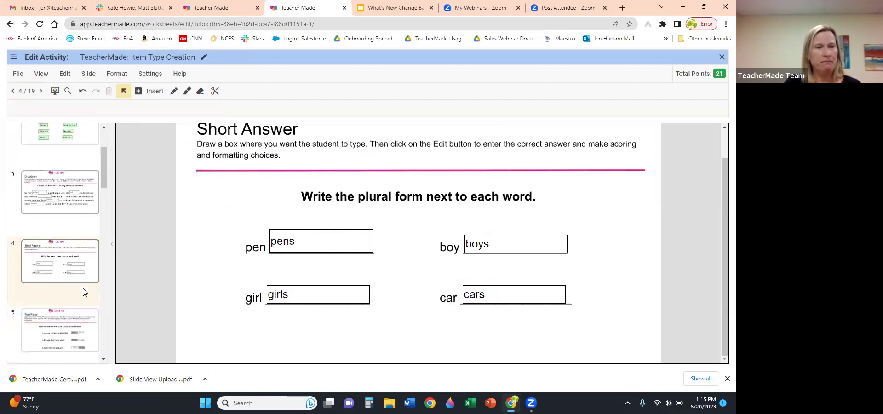
scroll(84, 292, "down", 2)
left_click(69, 256)
left_click(486, 274)
key("Delete")
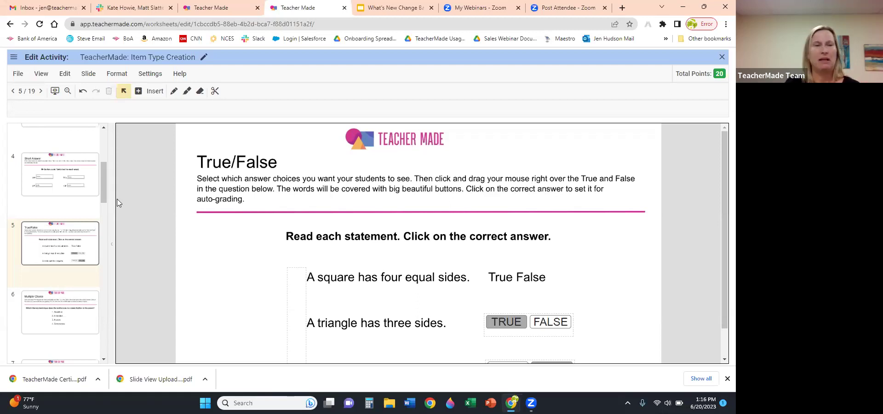
Insert a True/False question over the words "True False" beside "A square has four equal sides." and enlarge it slightly.
scroll(212, 248, "down", 1)
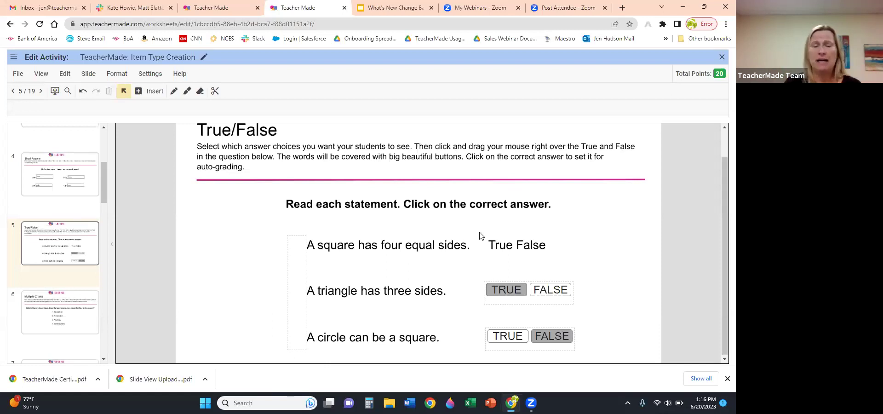
left_click_drag(480, 235, 560, 260)
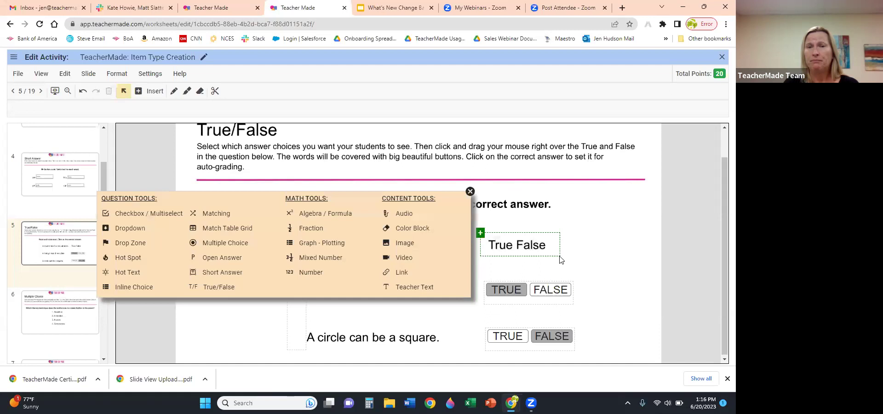
left_click(246, 288)
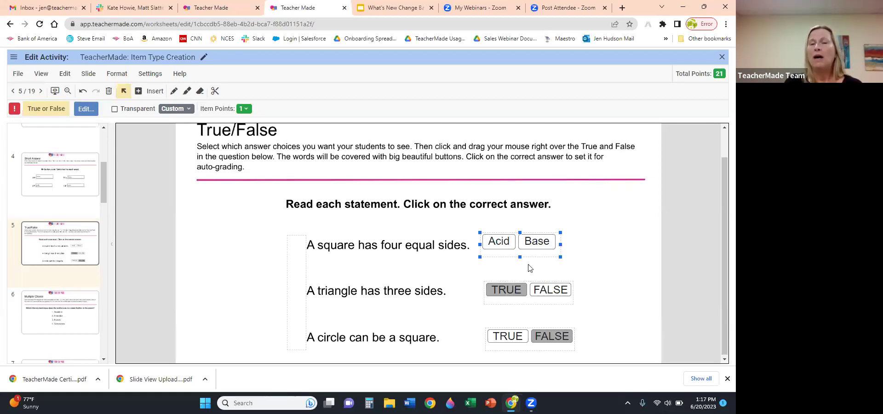
mouse_move(560, 244)
left_mouse_down()
mouse_move(572, 244)
mouse_move(568, 256)
mouse_move(537, 270)
mouse_move(566, 255)
left_mouse_up()
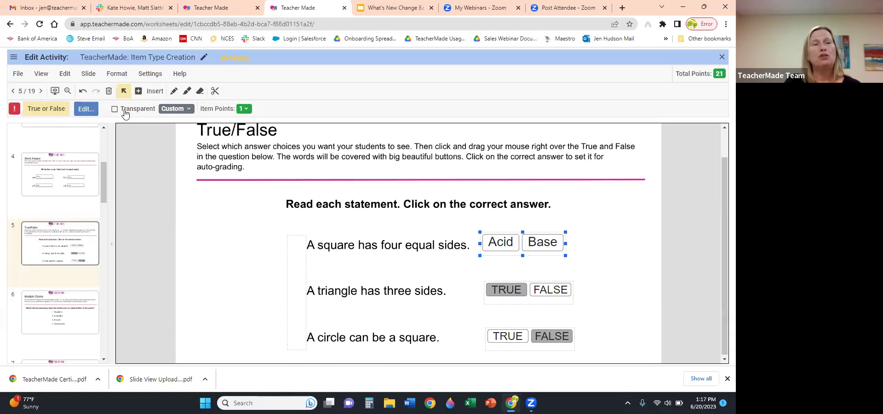
Change the new question's answer choices to TRUE / FALSE and widen its box slightly.
left_click(173, 111)
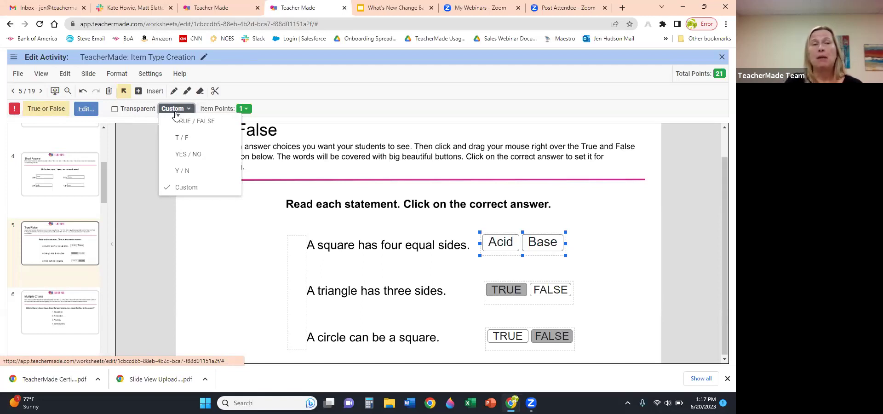
left_click(181, 120)
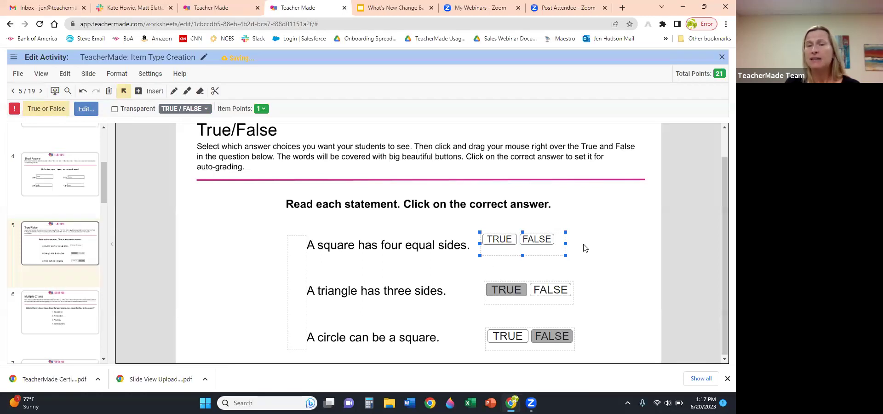
left_click_drag(564, 245, 570, 245)
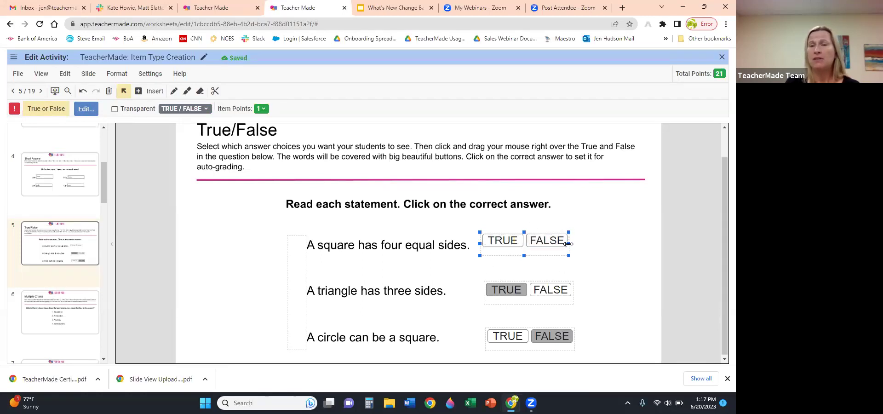
Mark TRUE as the correct answer for "A square has four equal sides." and open the Multiple Choice slide 6.
left_click(496, 242)
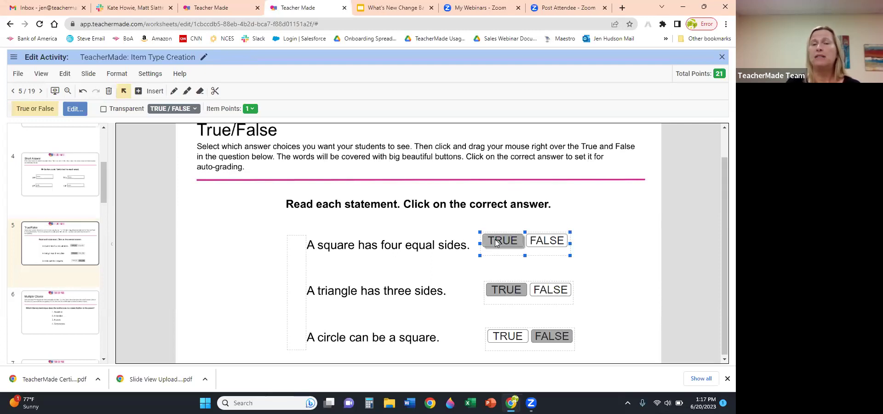
left_click(469, 281)
left_click(37, 316)
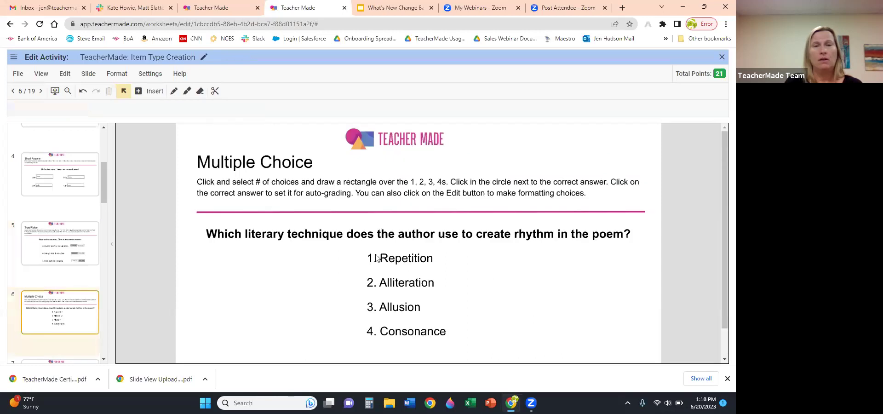
scroll(381, 256, "down", 1)
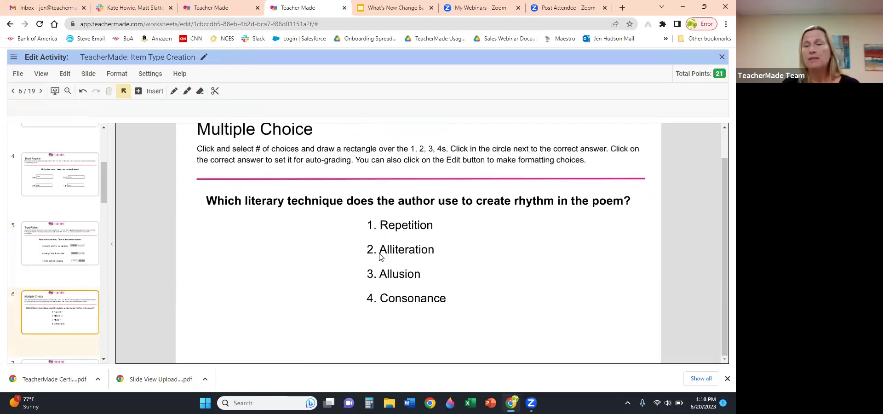
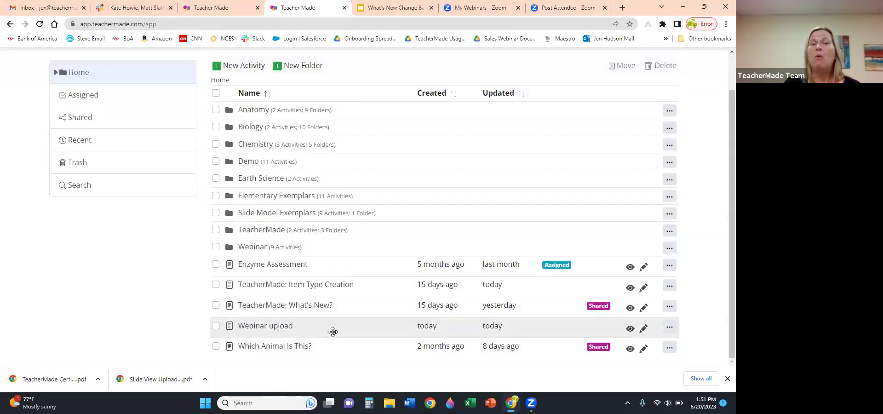
Create a new folder named TeacherMade 101 Webinar in Home.
left_click(292, 67)
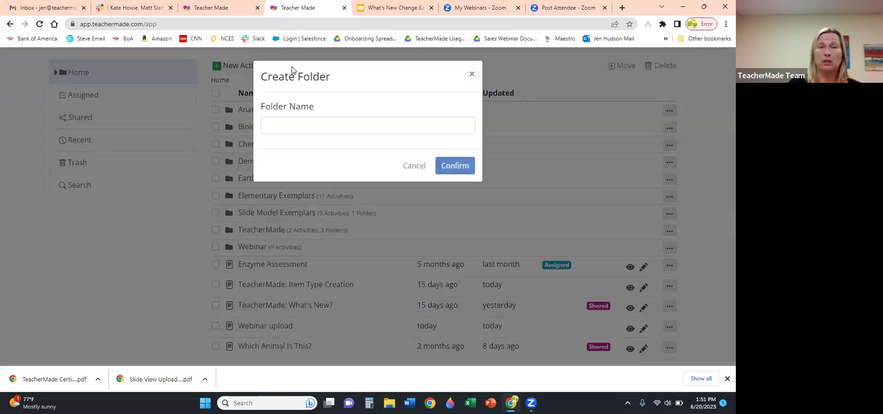
left_click(304, 126)
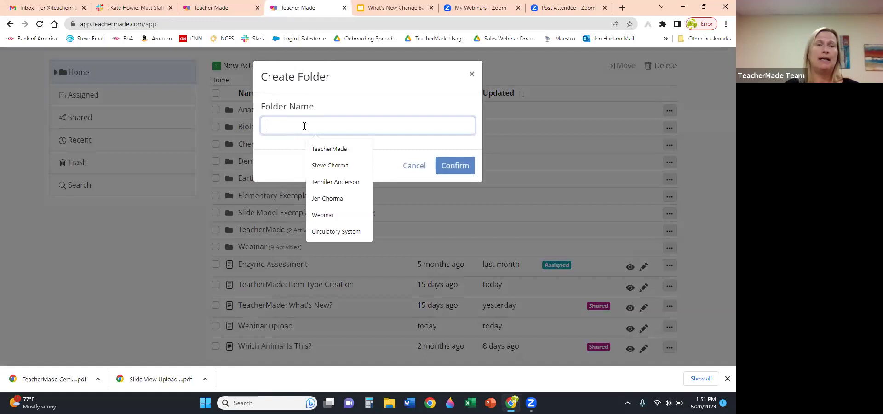
type("Teach")
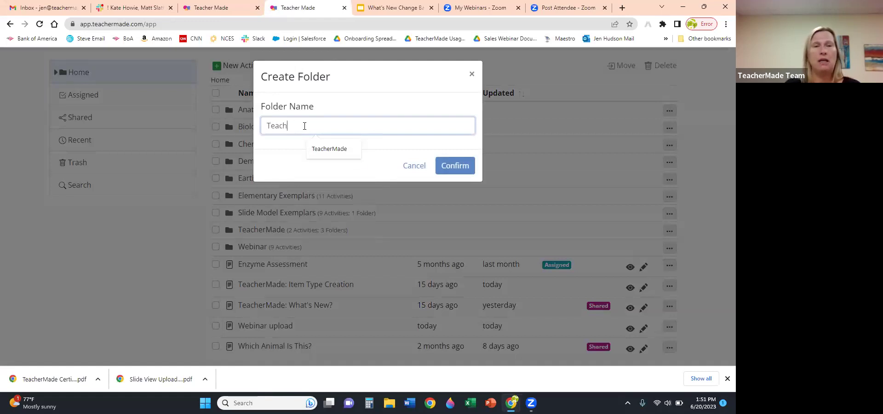
type("erMade 101")
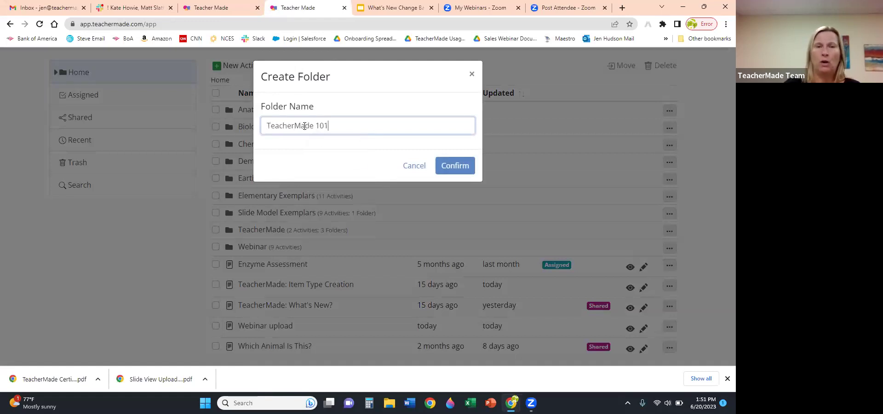
type(" Webinar")
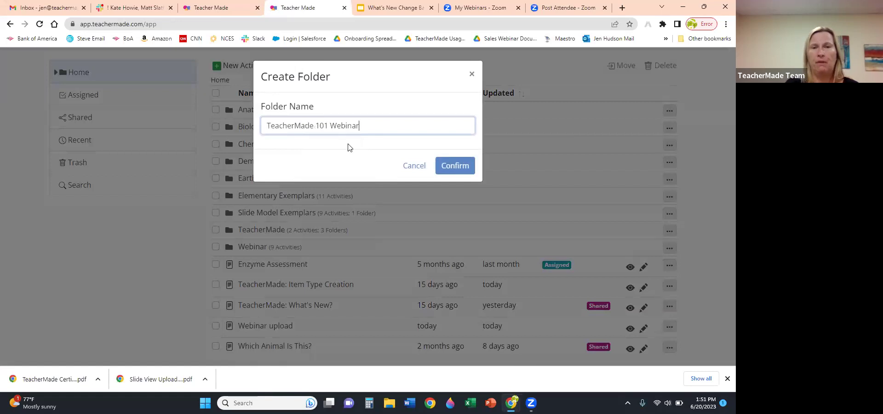
left_click(459, 171)
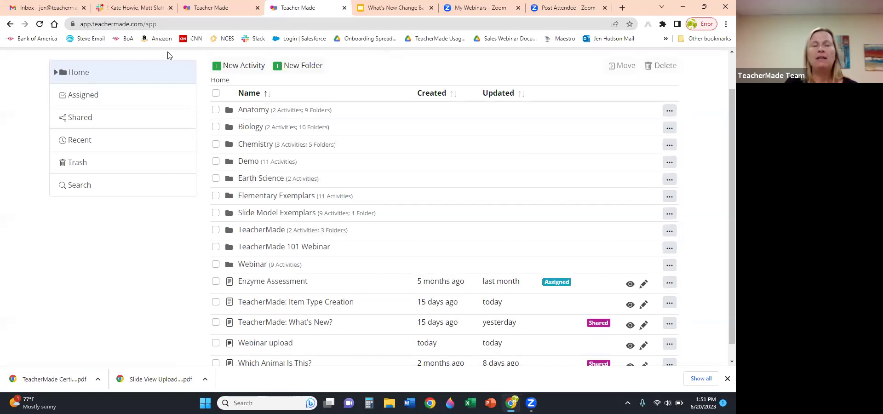
Move the Webinar upload activity from Home to the TeacherMade 101 Webinar folder.
scroll(327, 249, "down", 1)
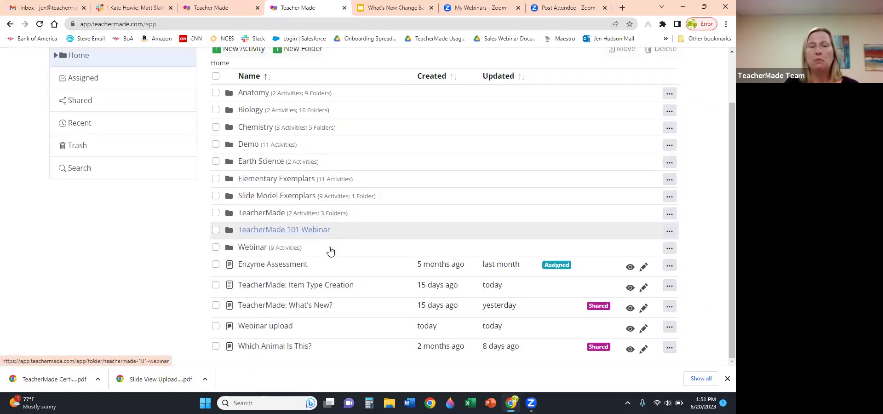
left_click(670, 329)
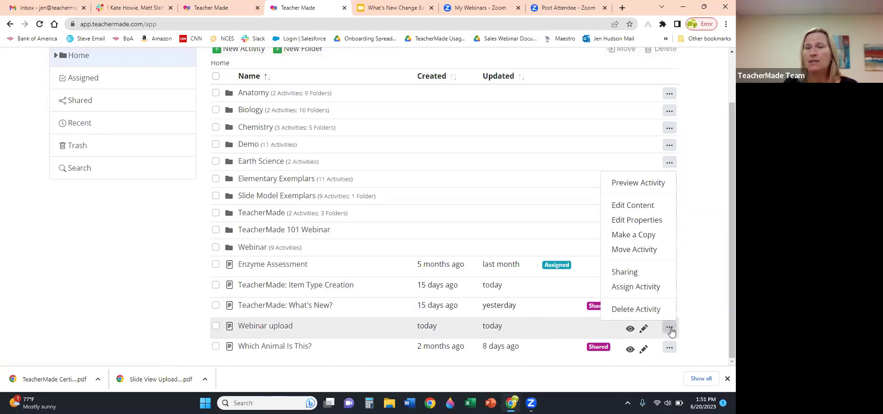
left_click(651, 252)
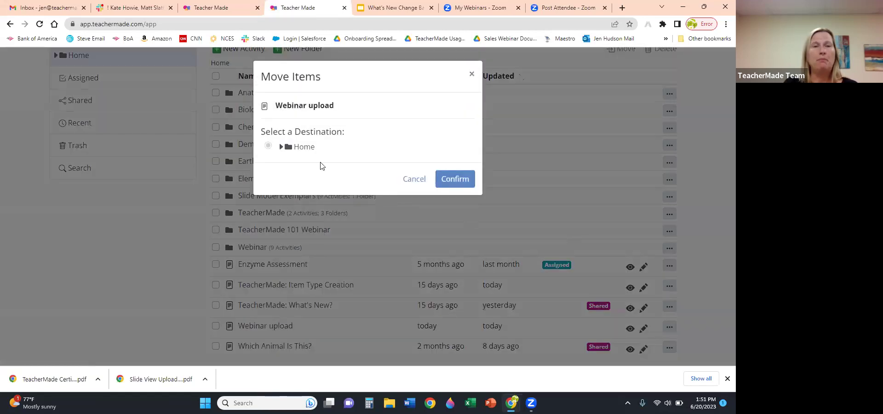
left_click(282, 146)
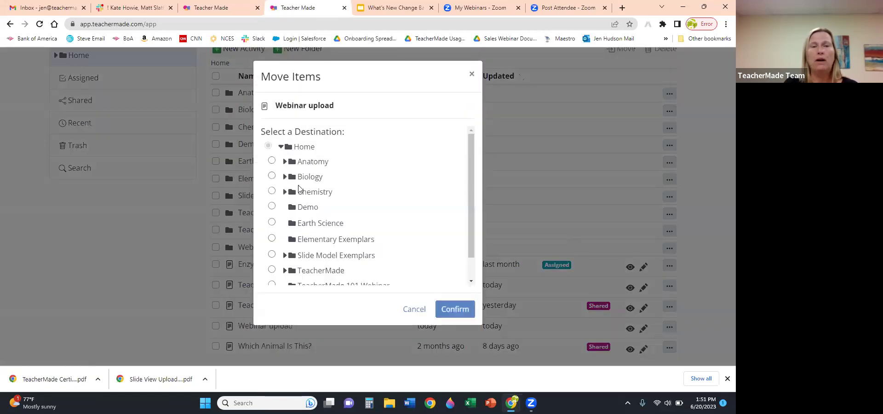
scroll(299, 186, "down", 1)
left_click(272, 259)
left_click(455, 309)
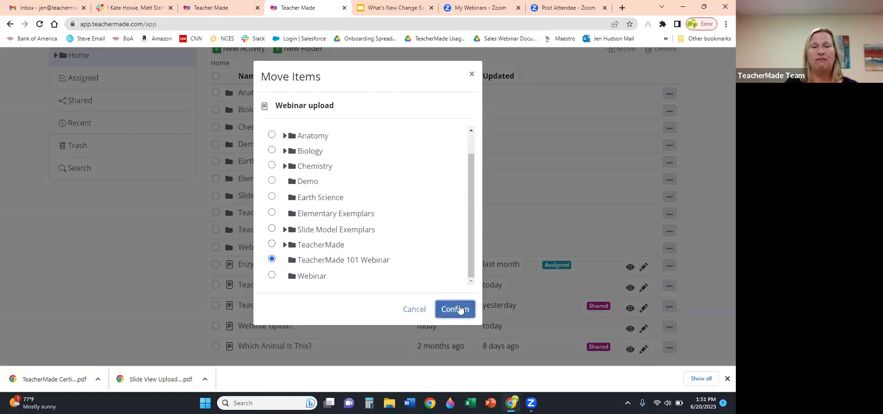
left_click(465, 176)
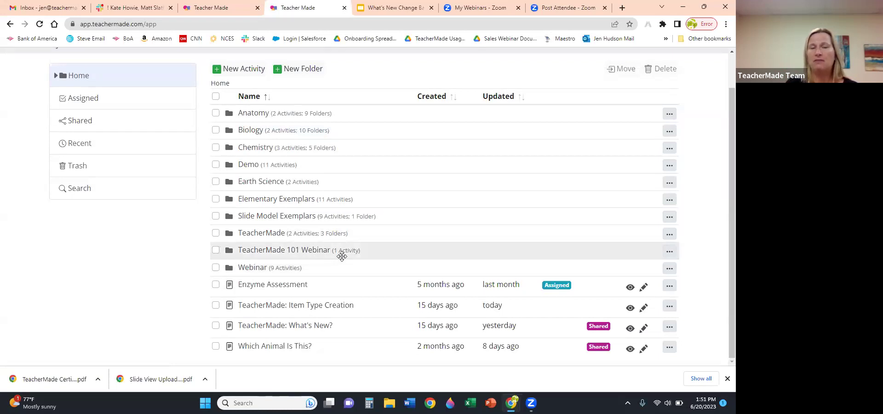
View the TeacherMade 101 Webinar folder, return to Home and move the TeacherMade: Item Type Creation activity into that folder.
left_click(307, 250)
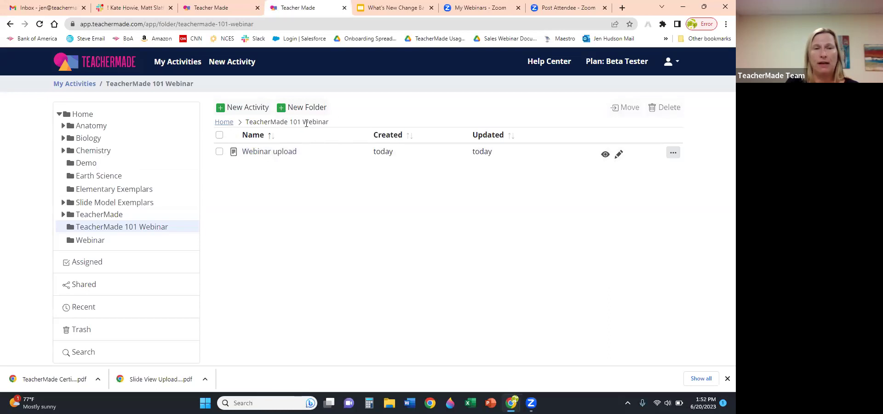
left_click(225, 123)
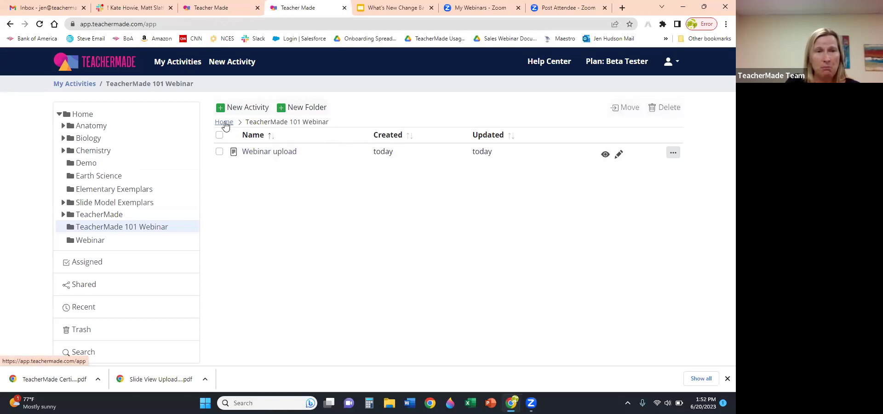
scroll(305, 216, "down", 1)
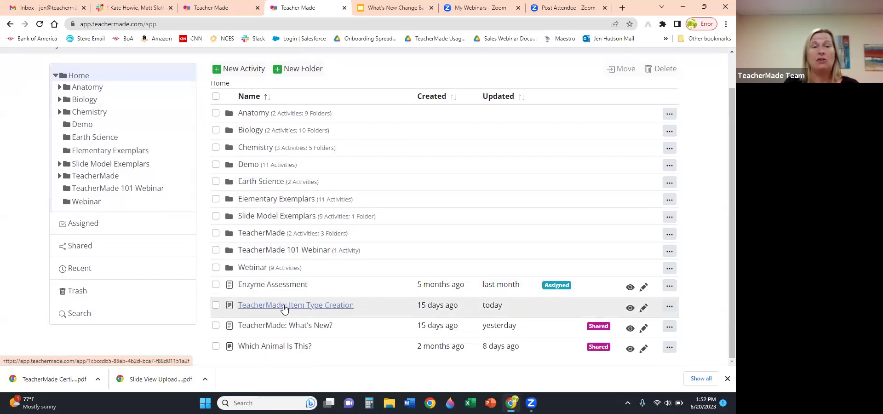
left_click_drag(284, 308, 284, 250)
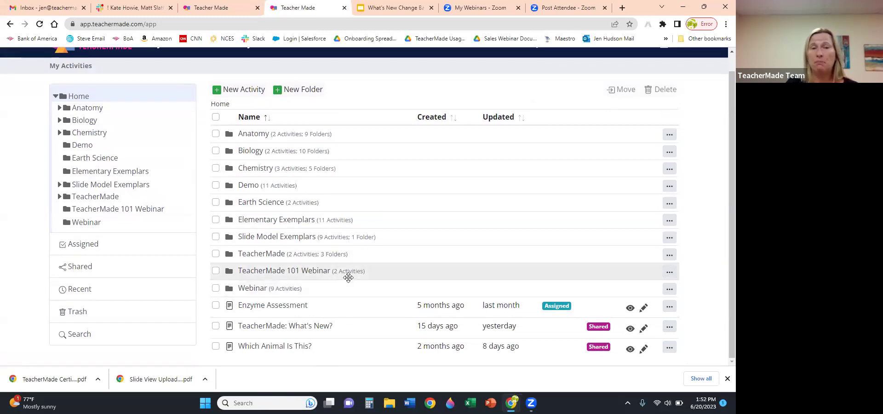
Copy the TeacherMade: Item Type Creation activity from the TeacherMade 101 Webinar folder into Home and return to My Activities.
left_click(290, 276)
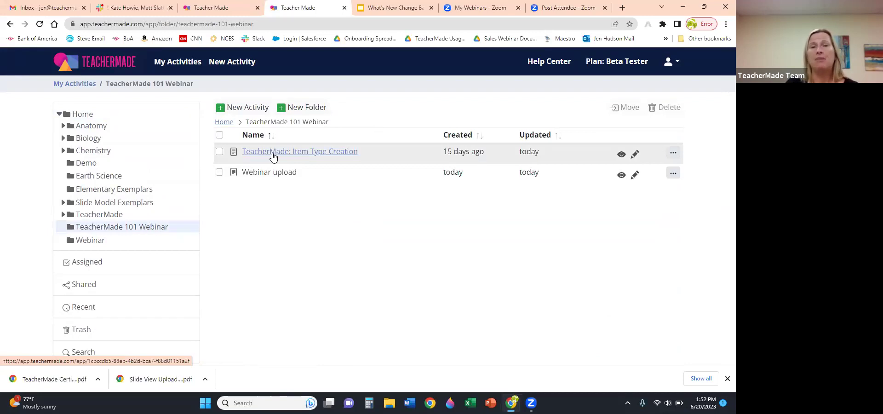
left_click(673, 157)
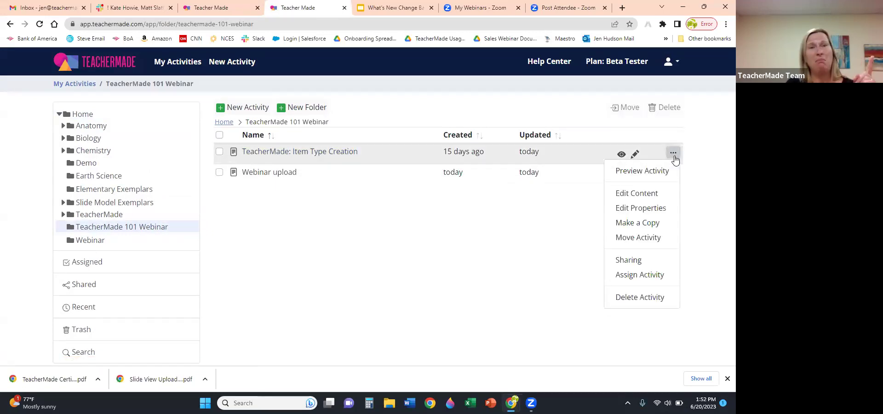
left_click(641, 226)
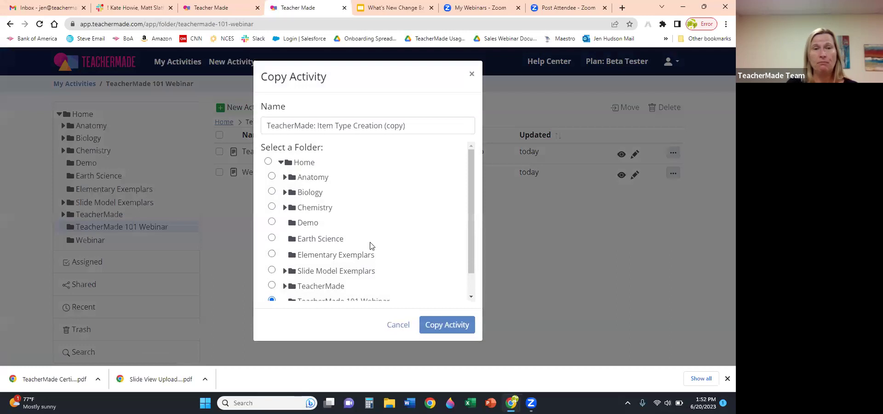
left_click(268, 161)
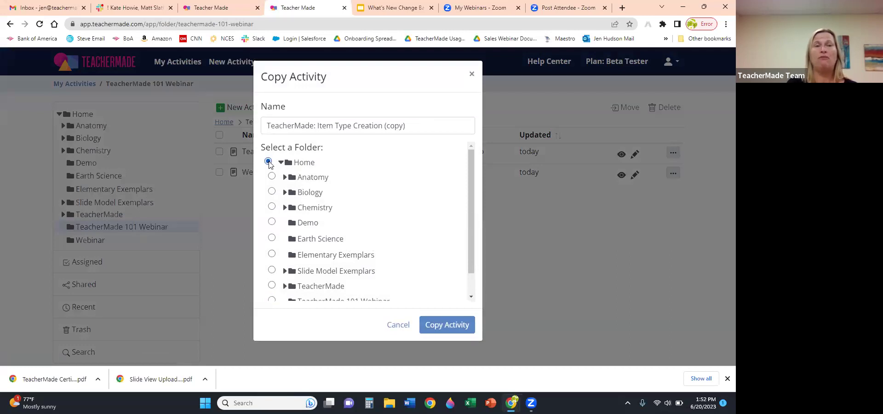
left_click(445, 325)
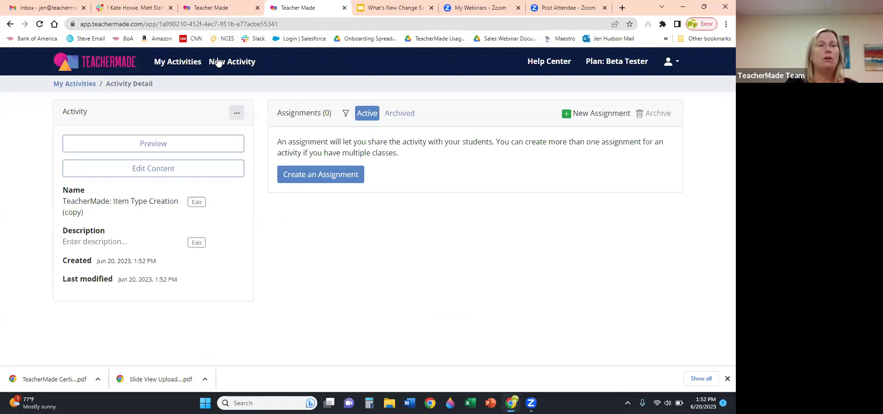
left_click(184, 62)
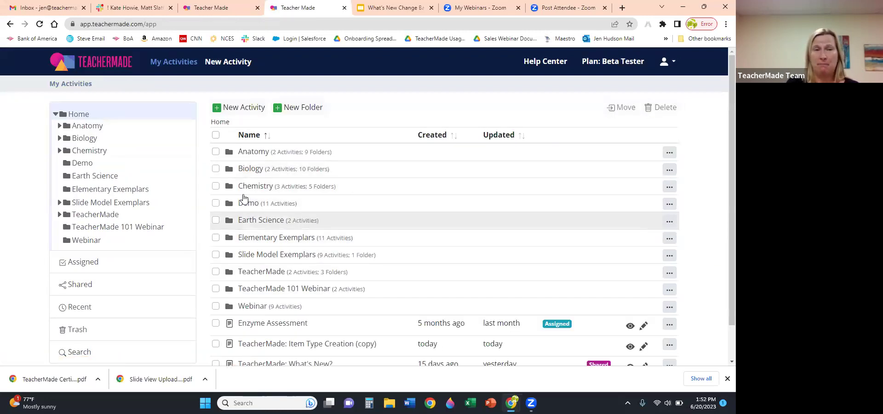
Rename the TeacherMade: Item Type Creation (copy) activity as TeacherMade: Item Type Creation, then close it and return to My Activities.
scroll(305, 257, "down", 2)
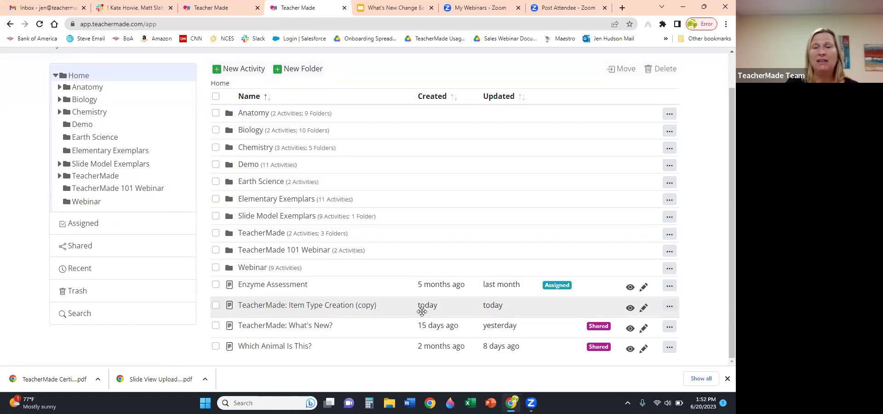
left_click(643, 308)
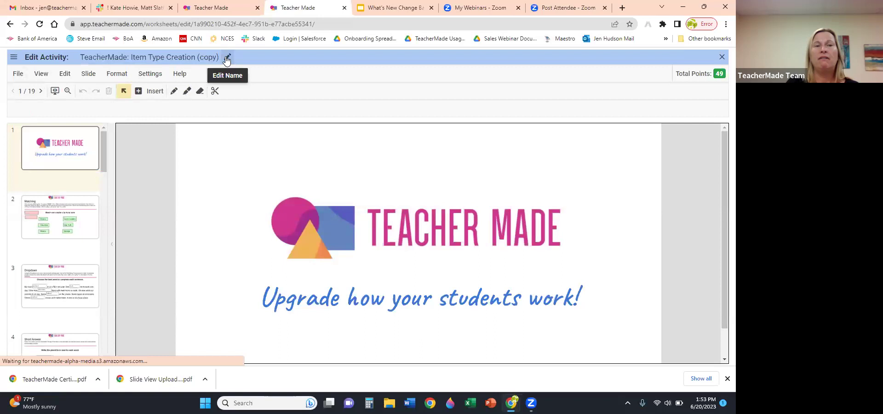
left_click(226, 57)
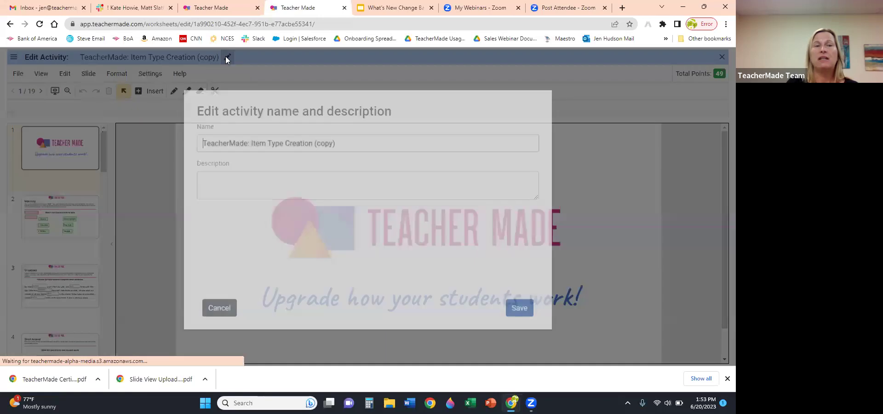
key("BackSpace")
key("BackSpace")
key("BackSpace")
key("BackSpace")
key("BackSpace")
key("BackSpace")
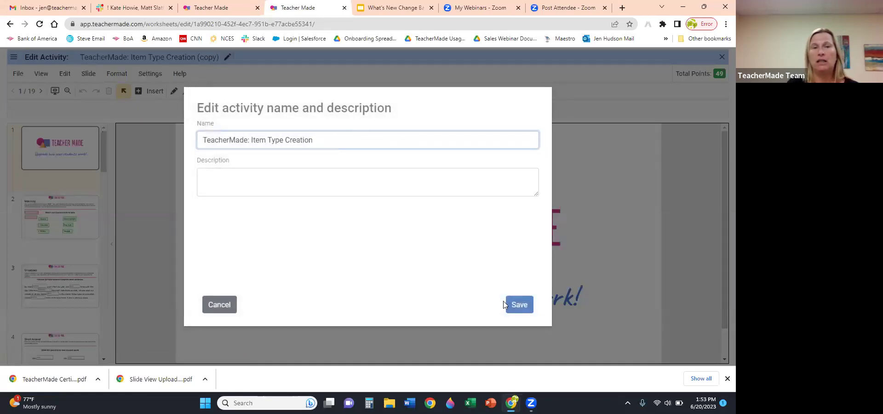
left_click(519, 305)
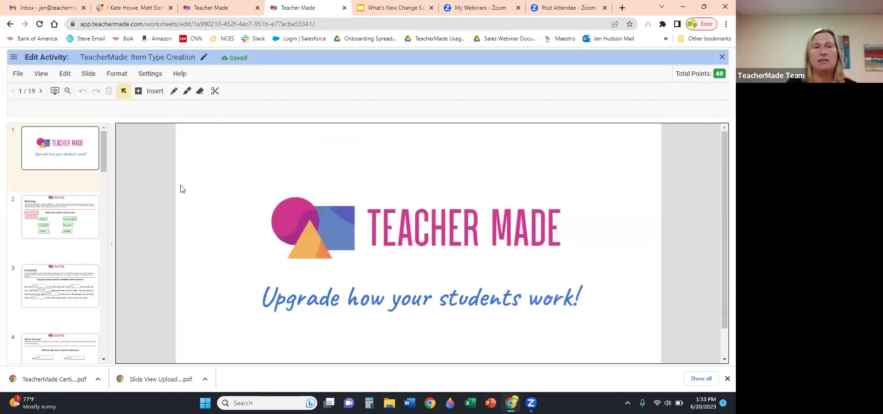
left_click(721, 57)
left_click(413, 75)
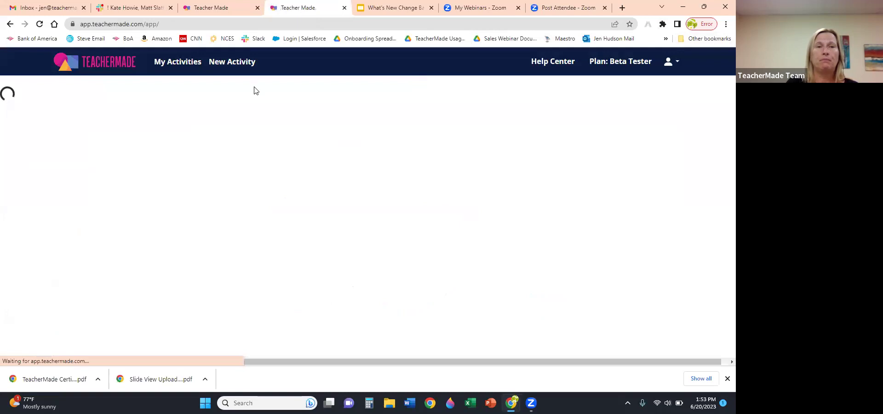
View the contents of the Biology and Chemistry folders, returning to Home after each.
scroll(339, 254, "down", 1)
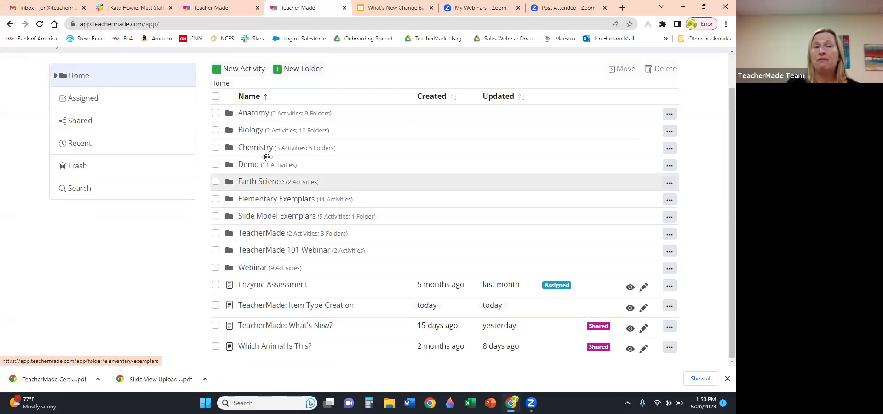
left_click(252, 130)
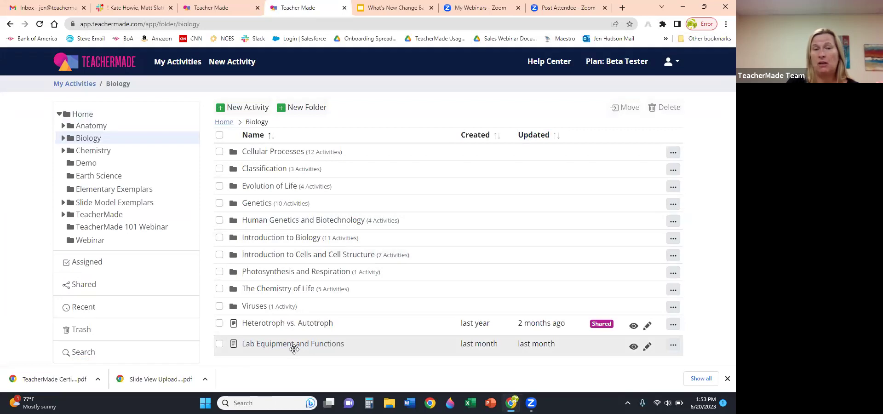
left_click(225, 122)
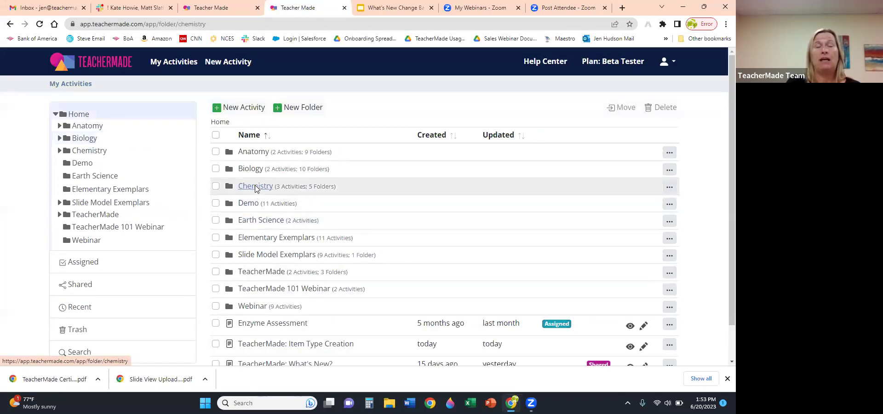
left_click(255, 186)
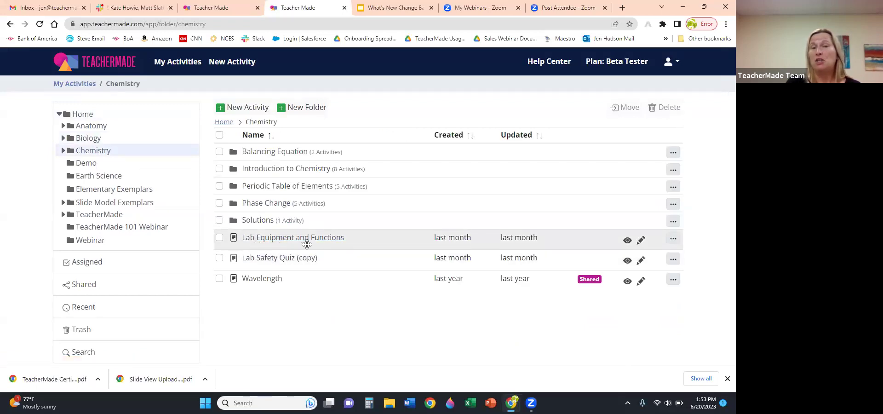
left_click(224, 122)
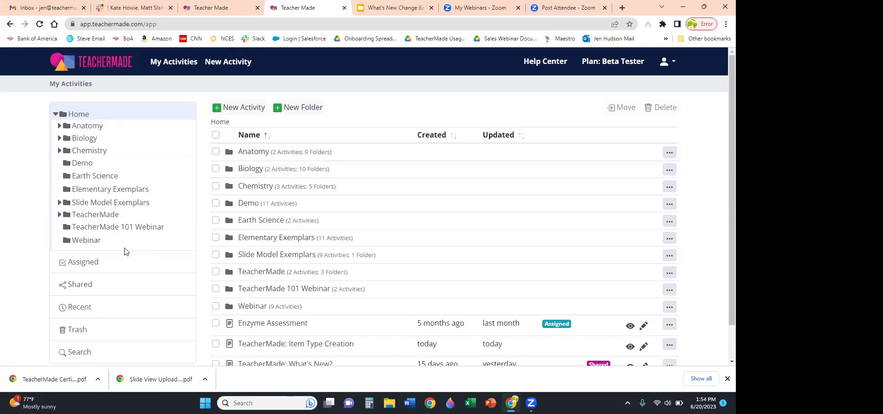
Search activities by the title Lab Equipment and Functions and look through the results for the matching activities.
scroll(109, 261, "down", 1)
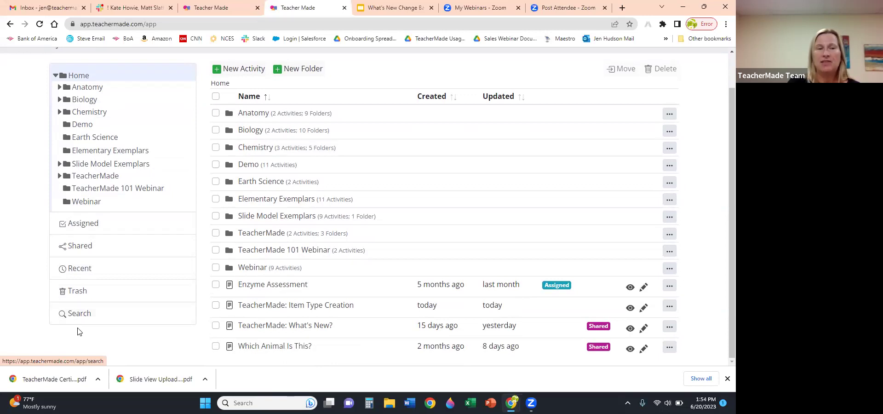
left_click(78, 313)
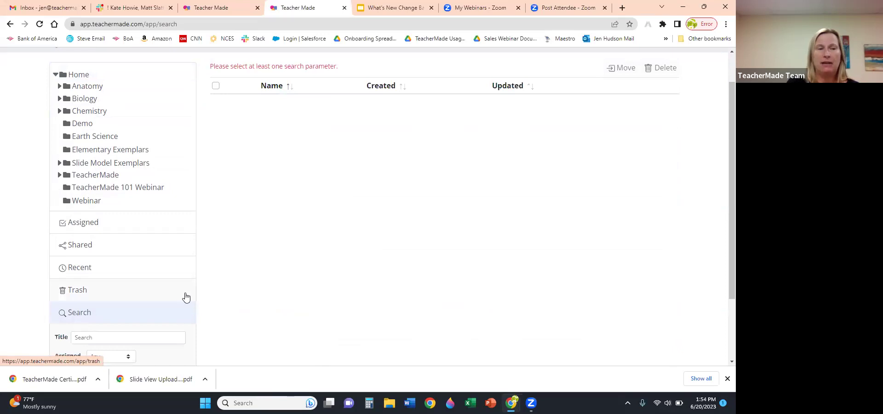
scroll(186, 296, "down", 2)
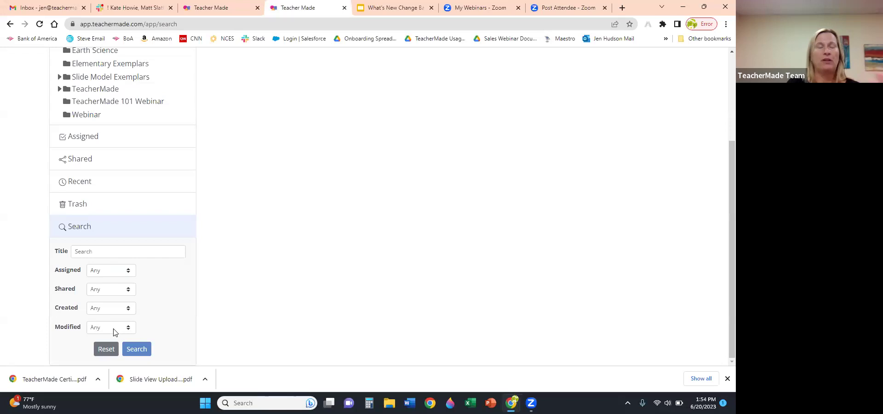
left_click(103, 249)
type("Lab")
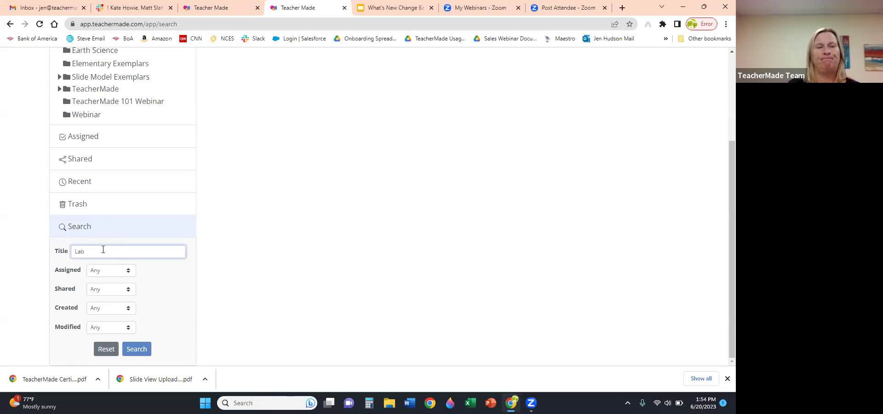
type(" Equipment and Functin")
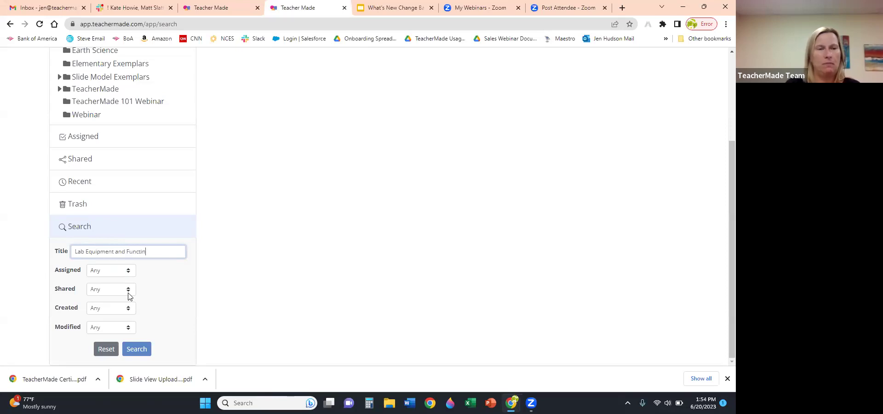
type("ss")
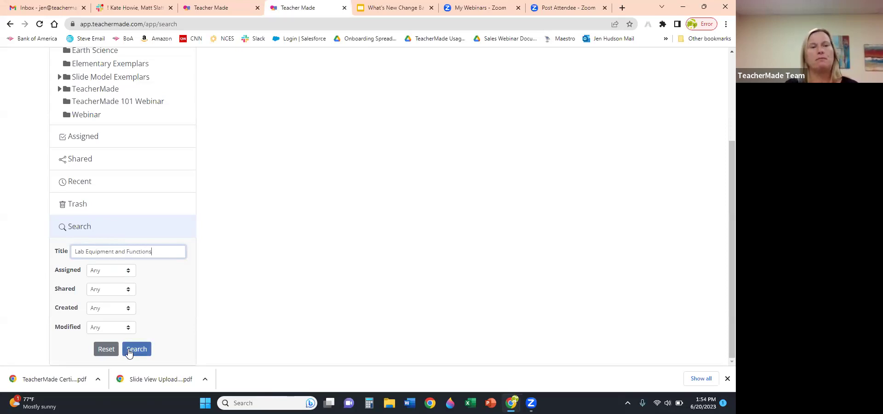
left_click(128, 351)
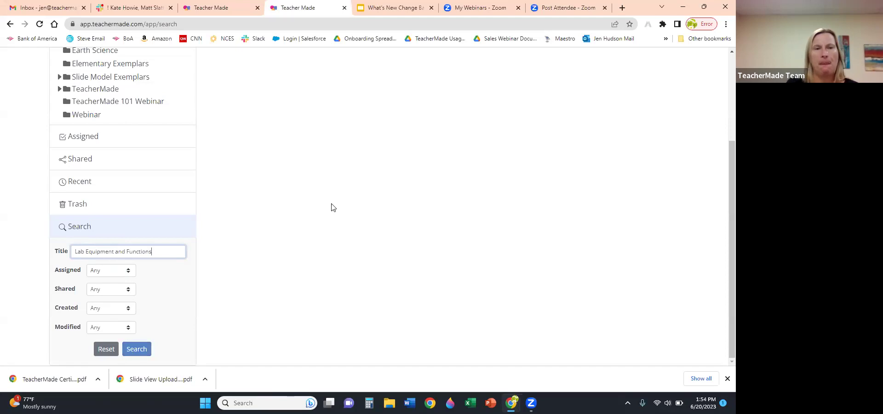
left_click(134, 349)
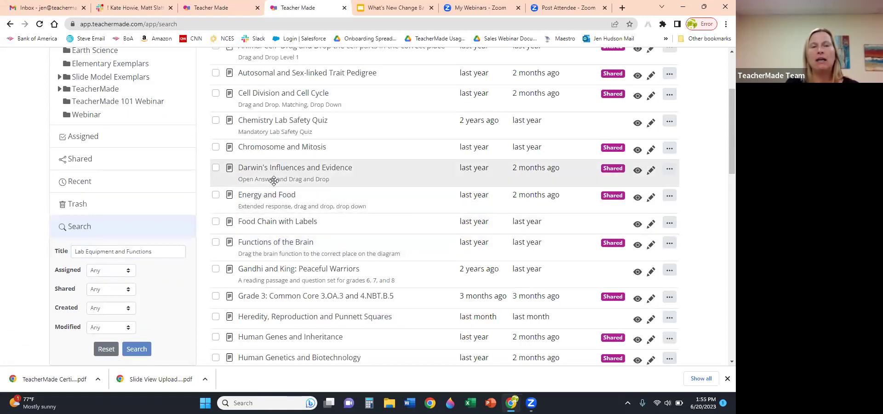
scroll(274, 181, "down", 10)
scroll(274, 184, "up", 2)
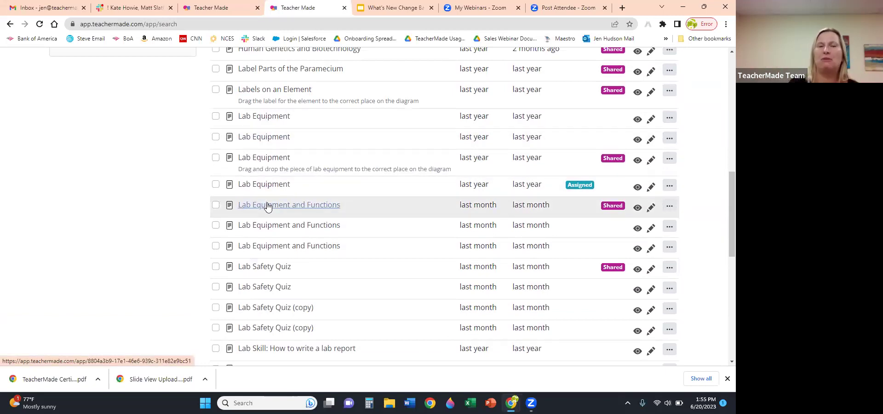
scroll(114, 287, "up", 10)
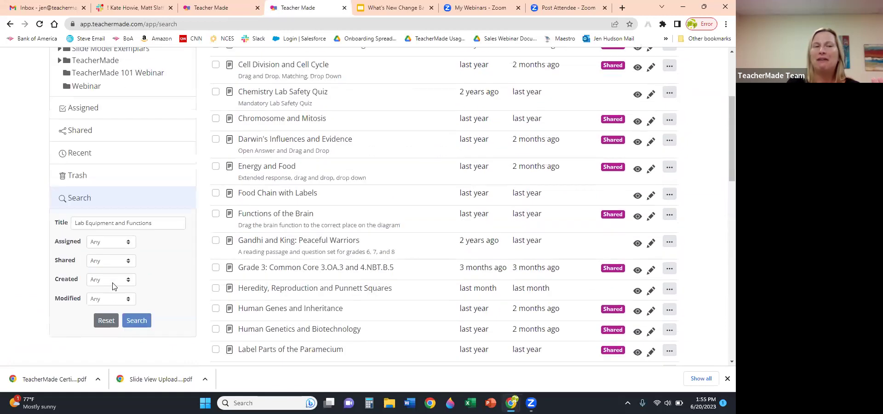
Search activities by the title TeacherMade instead and review the matching activities.
scroll(163, 303, "down", 4)
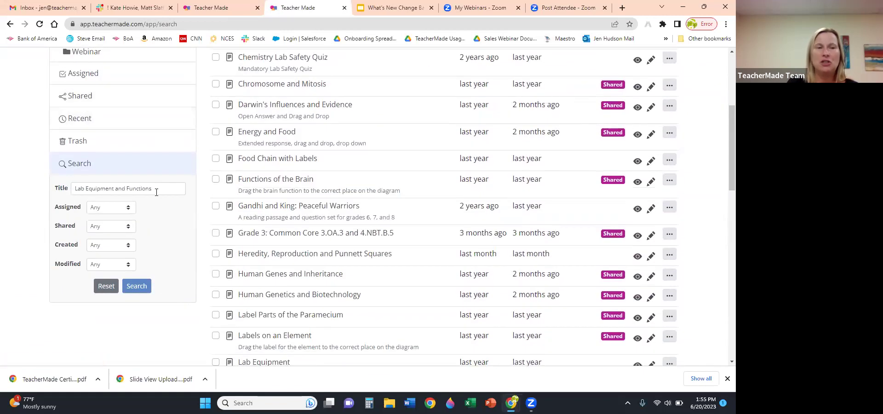
left_click_drag(159, 189, 59, 190)
type("r")
key("BackSpace")
type("TeacherMade")
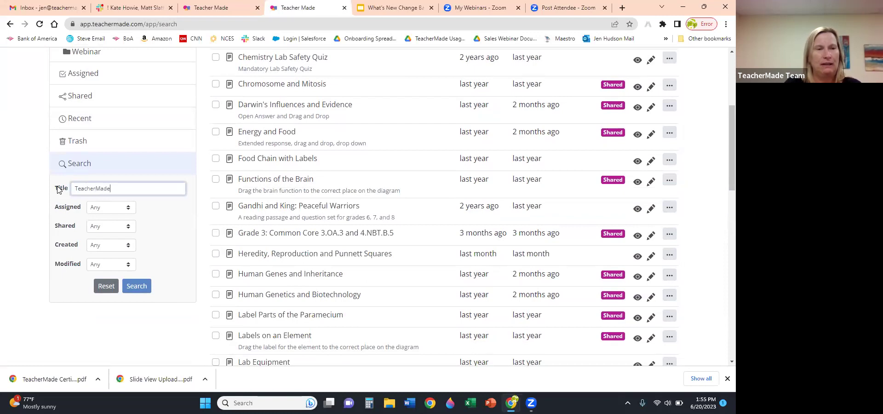
left_click(125, 286)
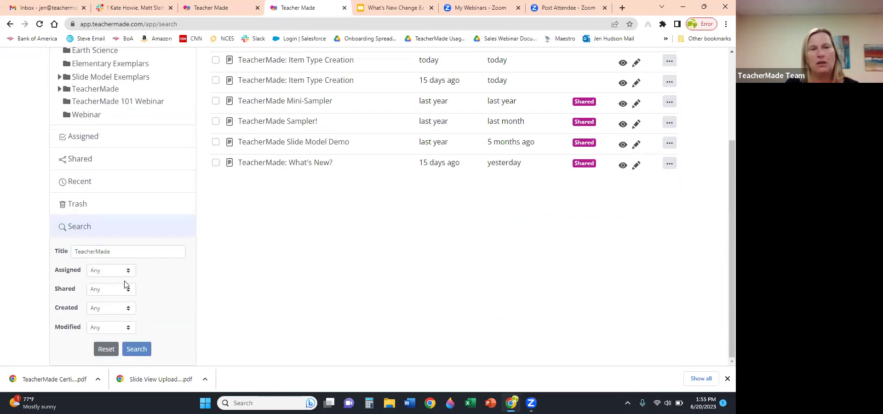
scroll(299, 211, "up", 3)
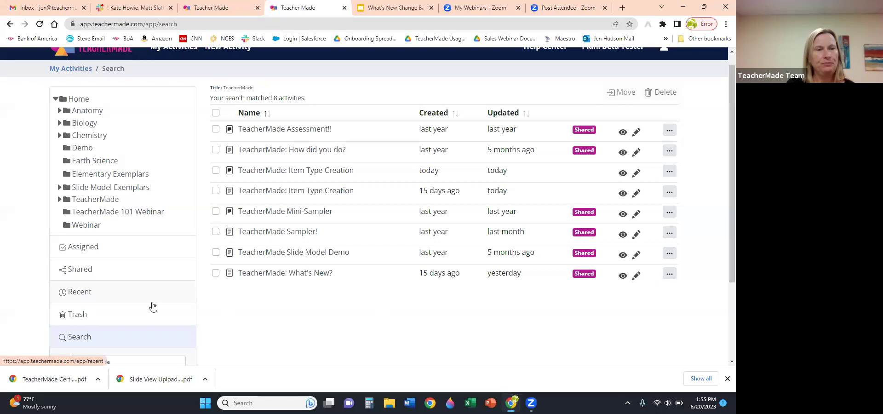
scroll(152, 306, "down", 3)
scroll(153, 306, "up", 3)
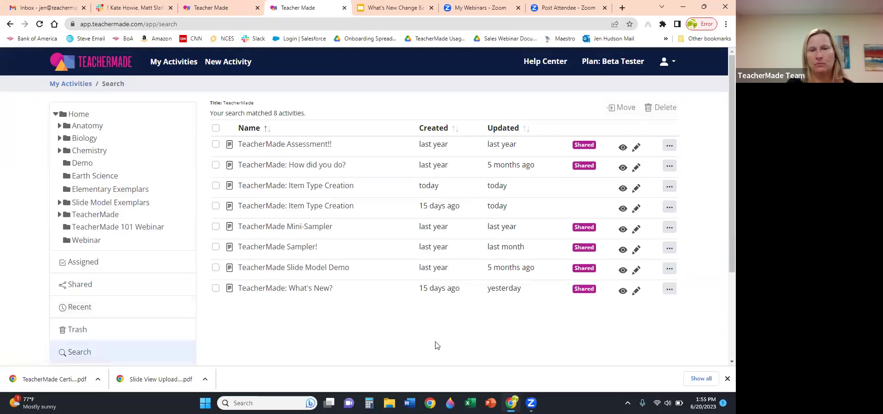